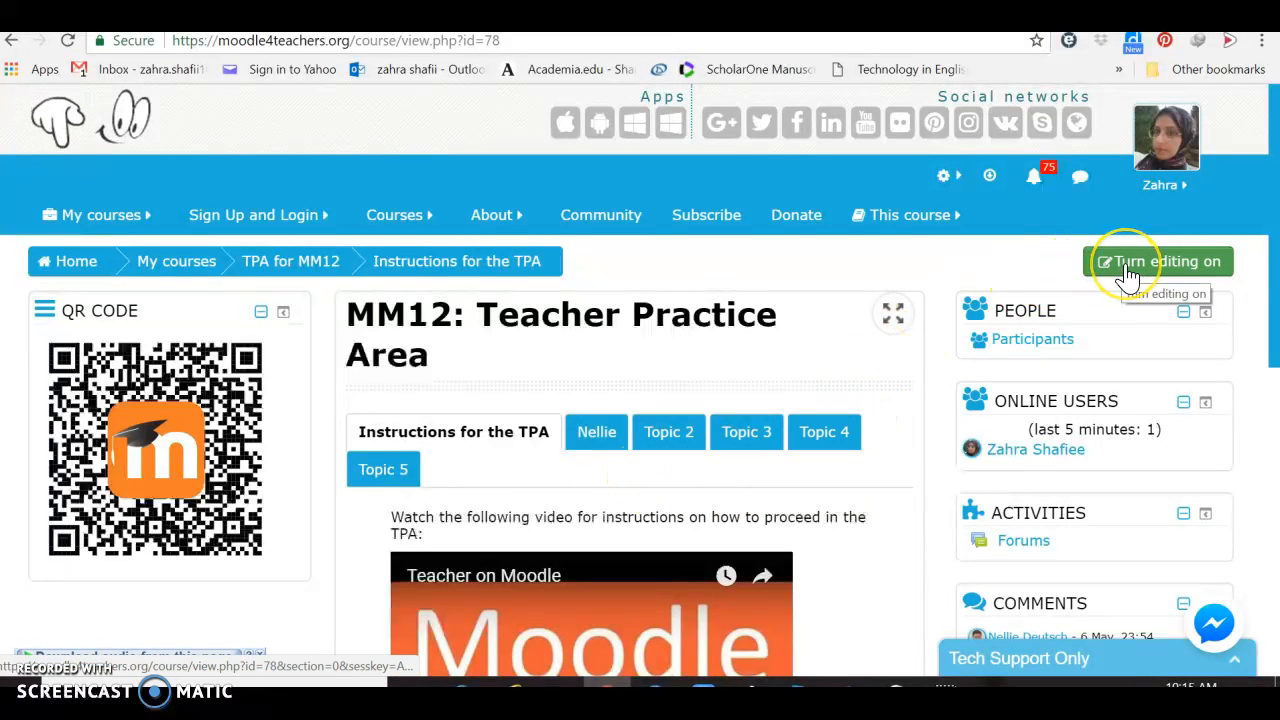
# - Open the Topic 2 section of the course and turn on course editing
pyautogui.click(1179, 266)
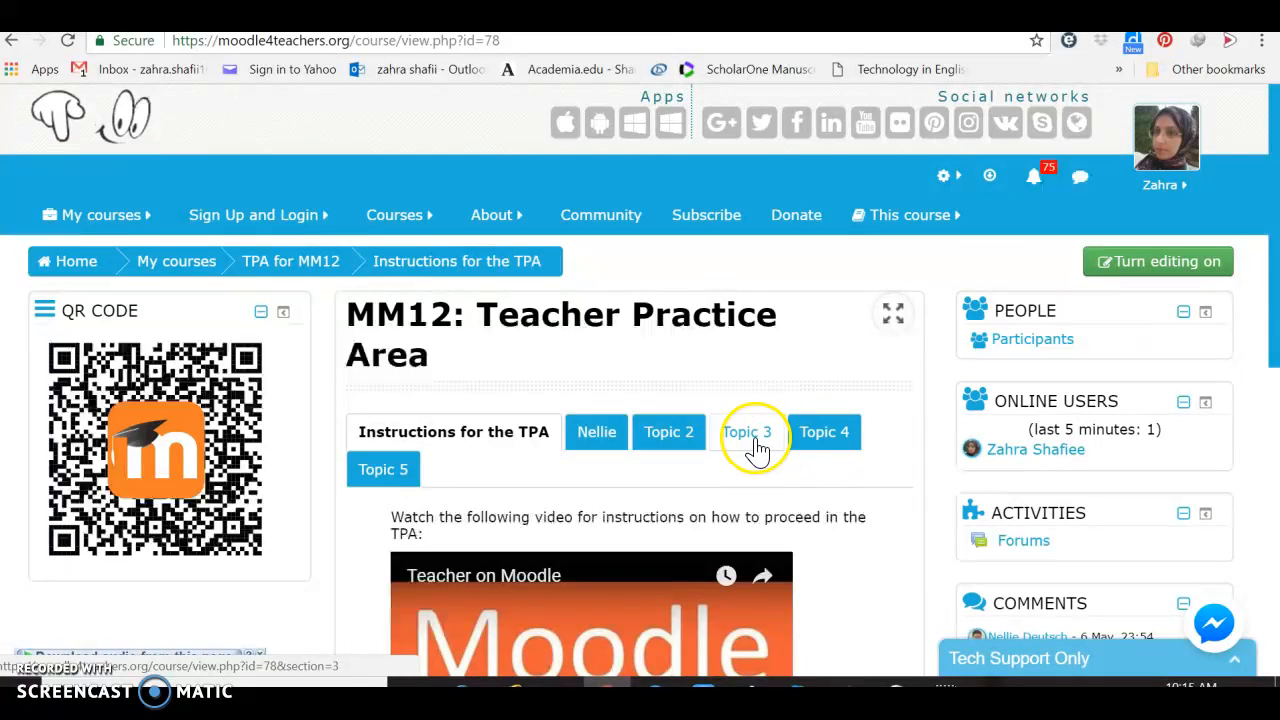
pyautogui.click(683, 447)
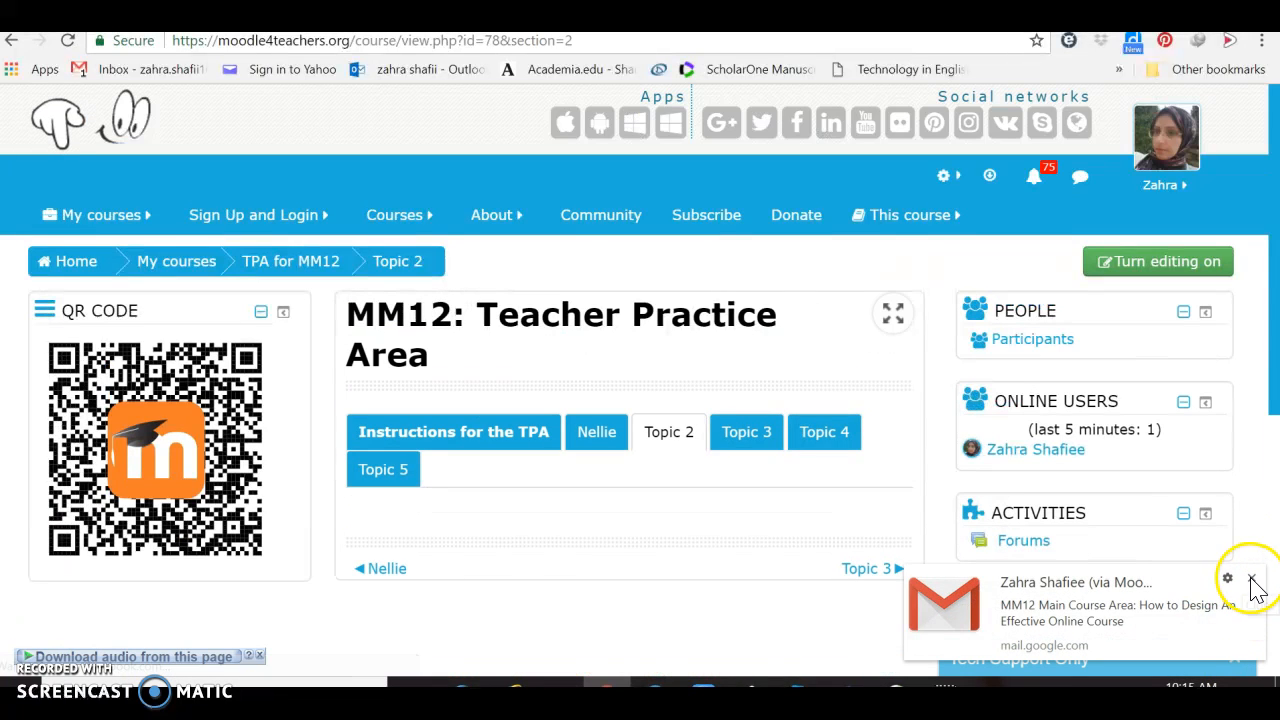
pyautogui.click(1252, 580)
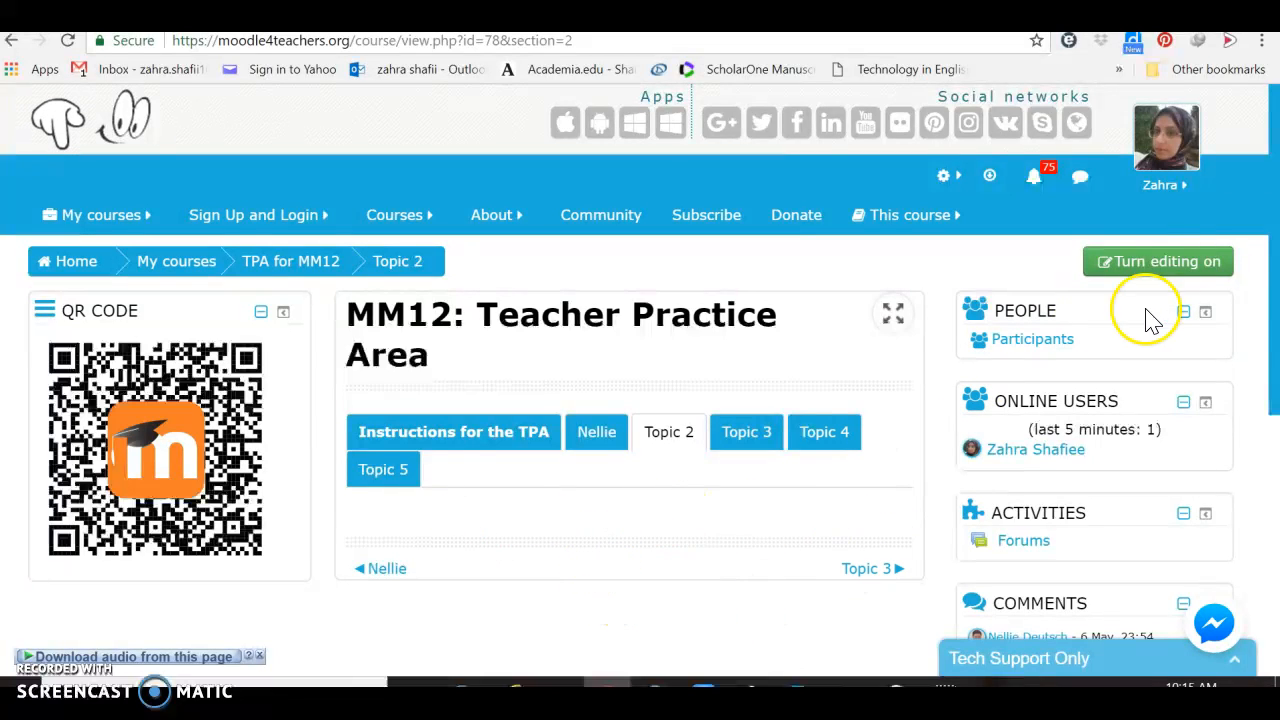
pyautogui.click(1150, 268)
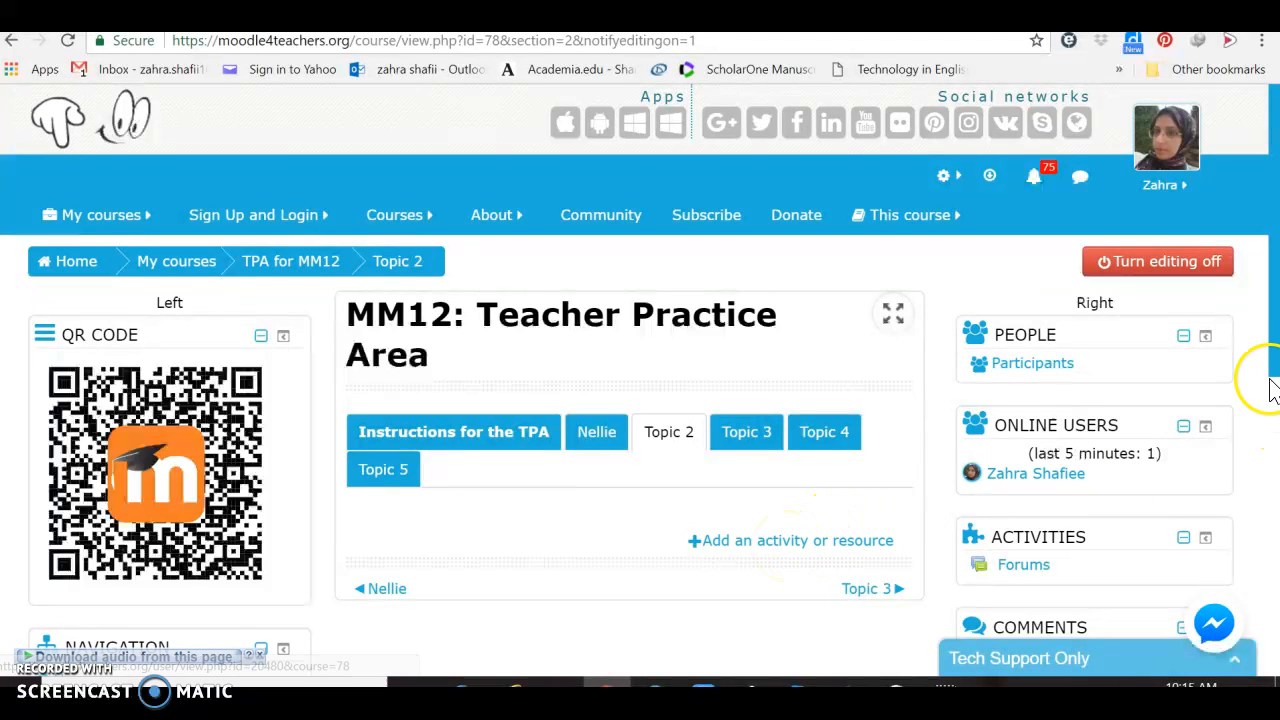
# - Switch to the Topic 3 section and open its chooser for adding an activity or resource
pyautogui.moveTo(1277, 369); pyautogui.dragTo(1277, 465)
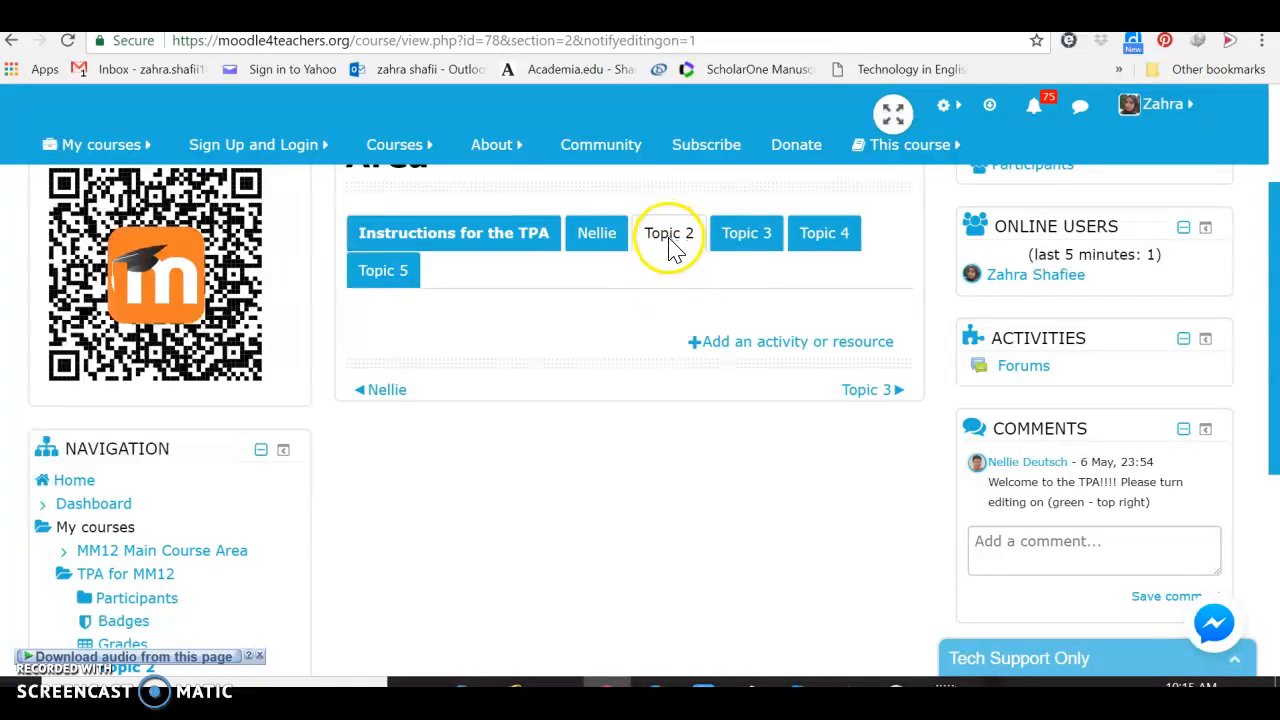
pyautogui.click(750, 244)
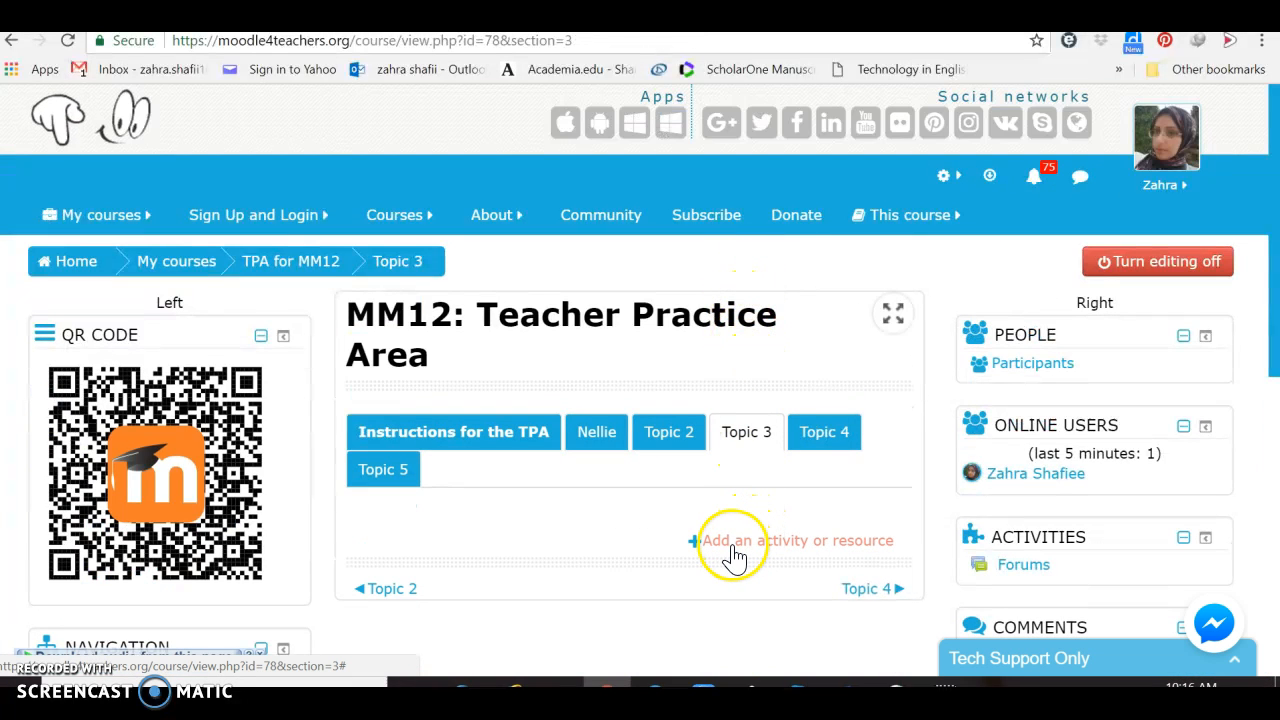
pyautogui.scroll(-1, 734, 556)
pyautogui.scroll(-3, 735, 556)
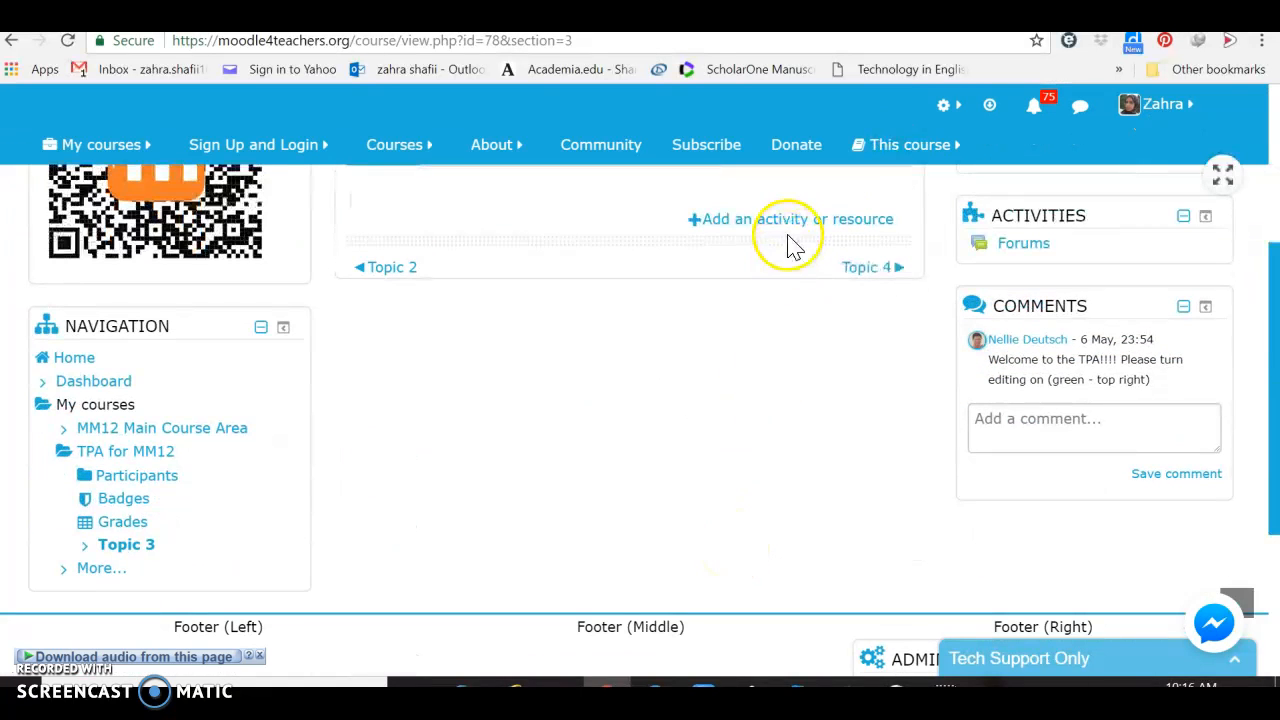
pyautogui.click(786, 219)
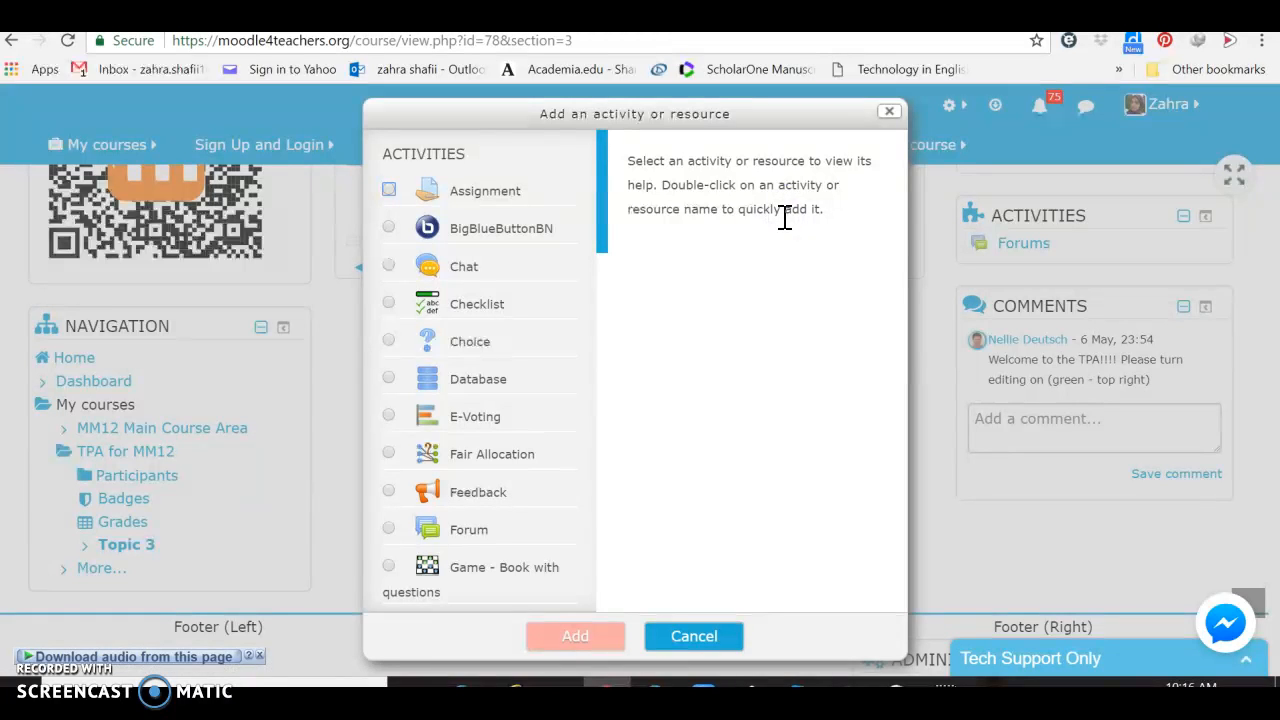
# - Read the descriptions of the Book, File and Folder resource types in the chooser
pyautogui.rightClick(605, 245)
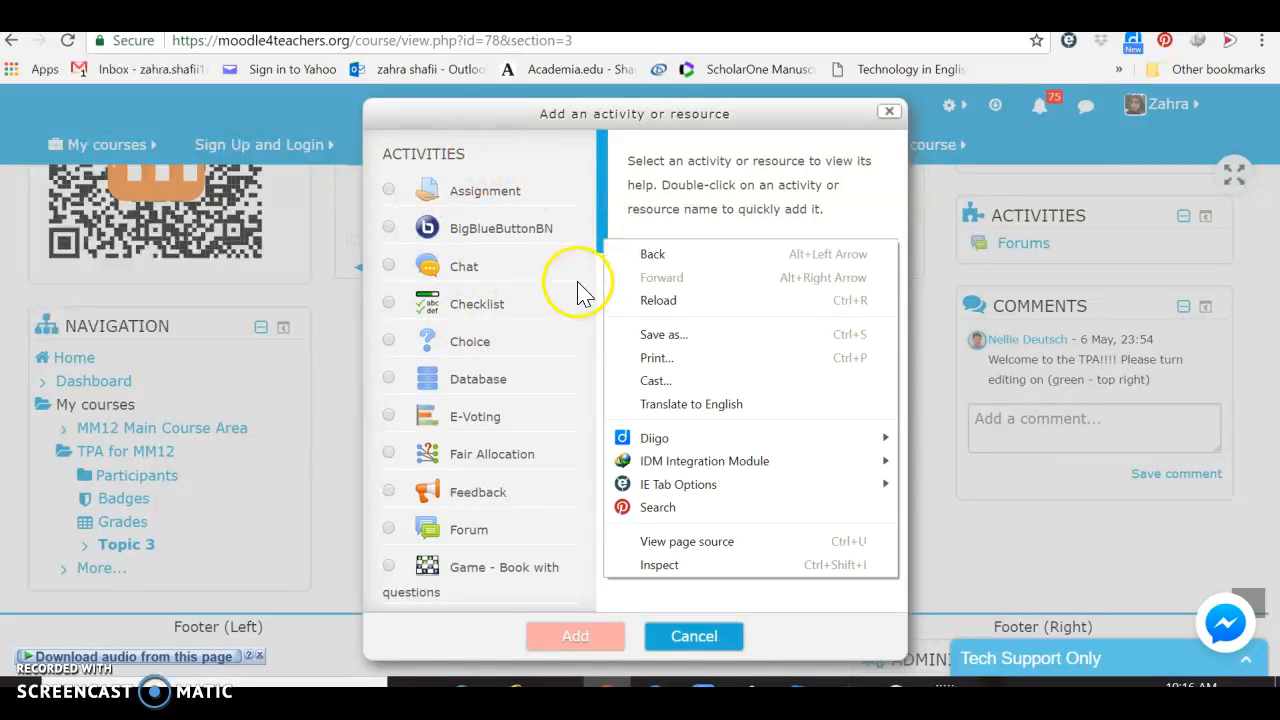
pyautogui.moveTo(605, 200); pyautogui.dragTo(611, 593)
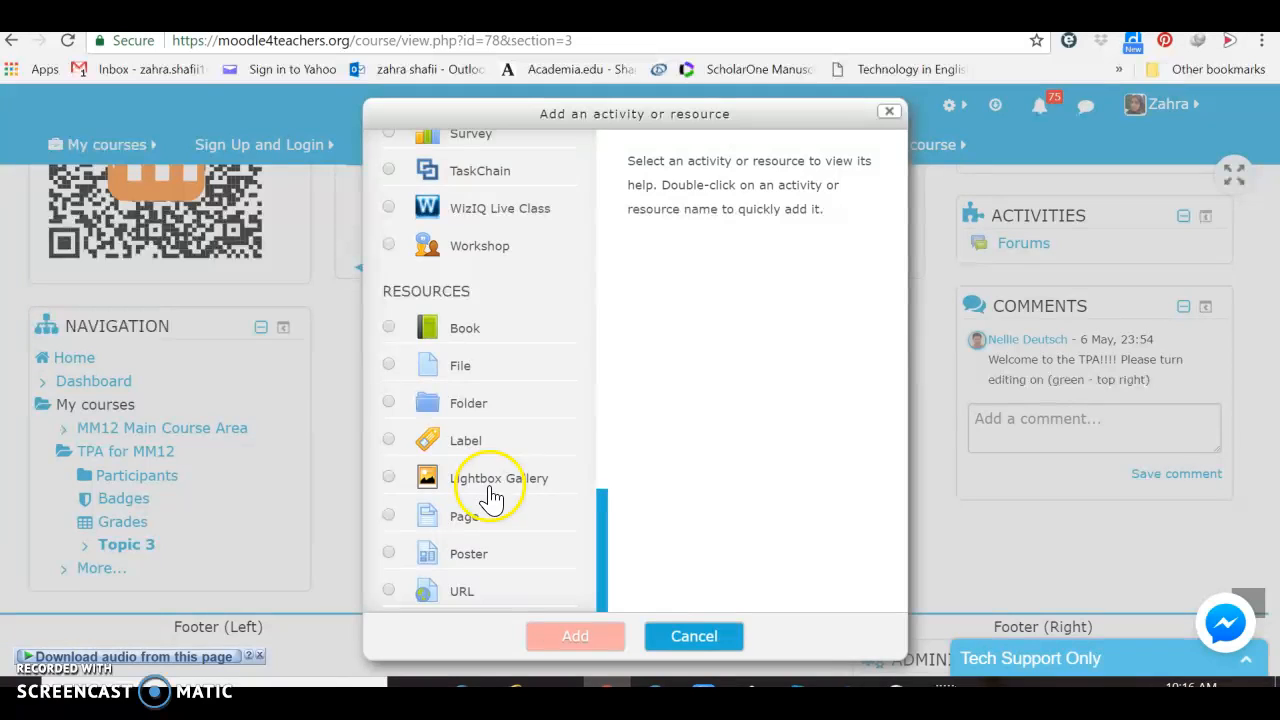
pyautogui.click(437, 340)
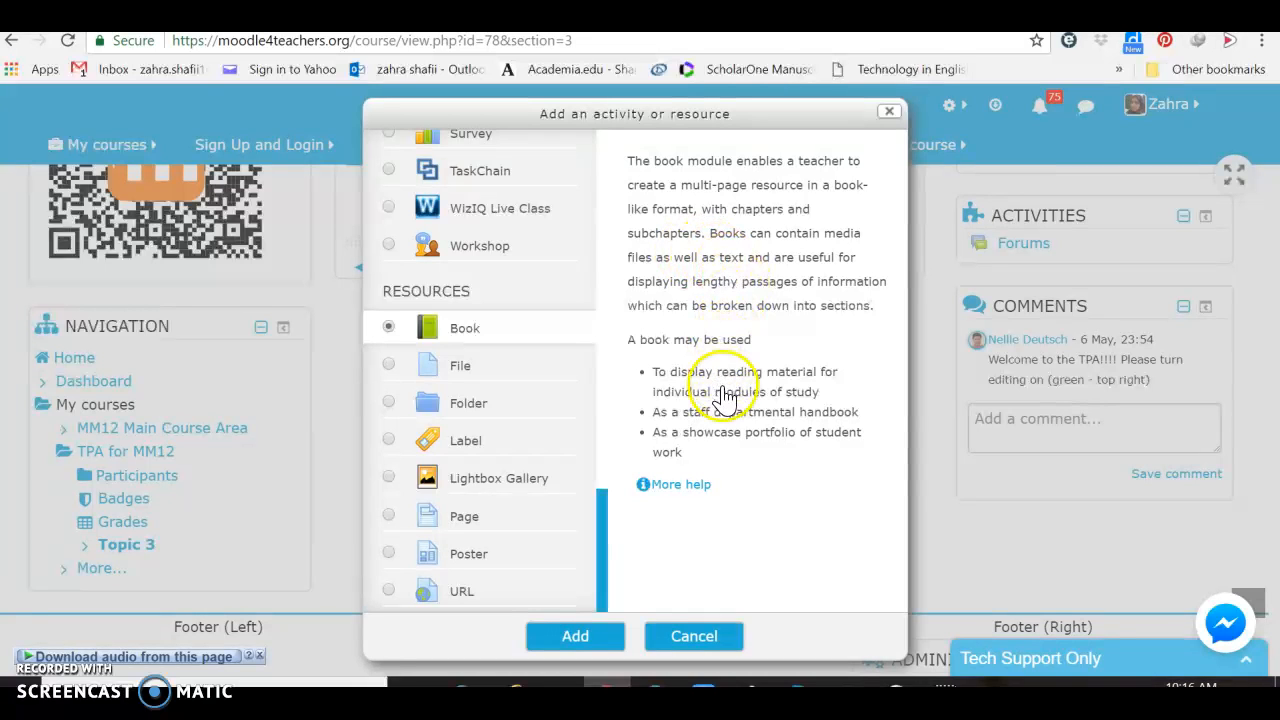
pyautogui.click(670, 494)
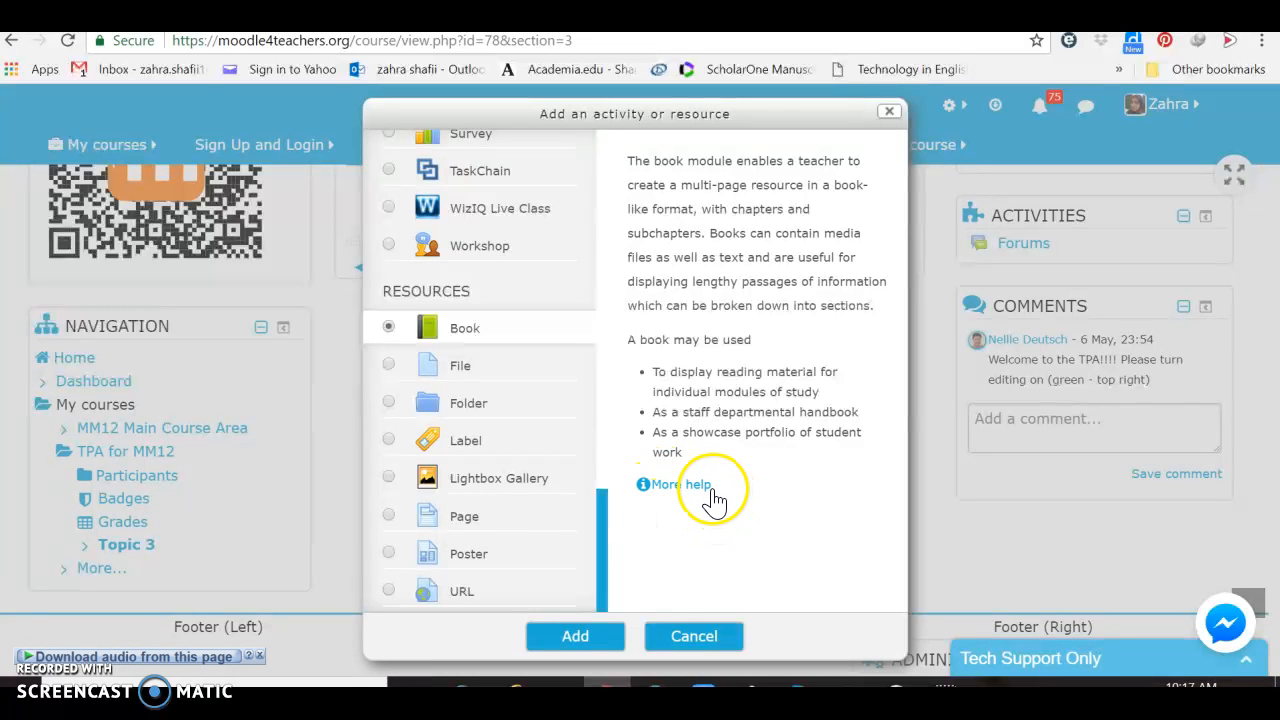
pyautogui.click(448, 378)
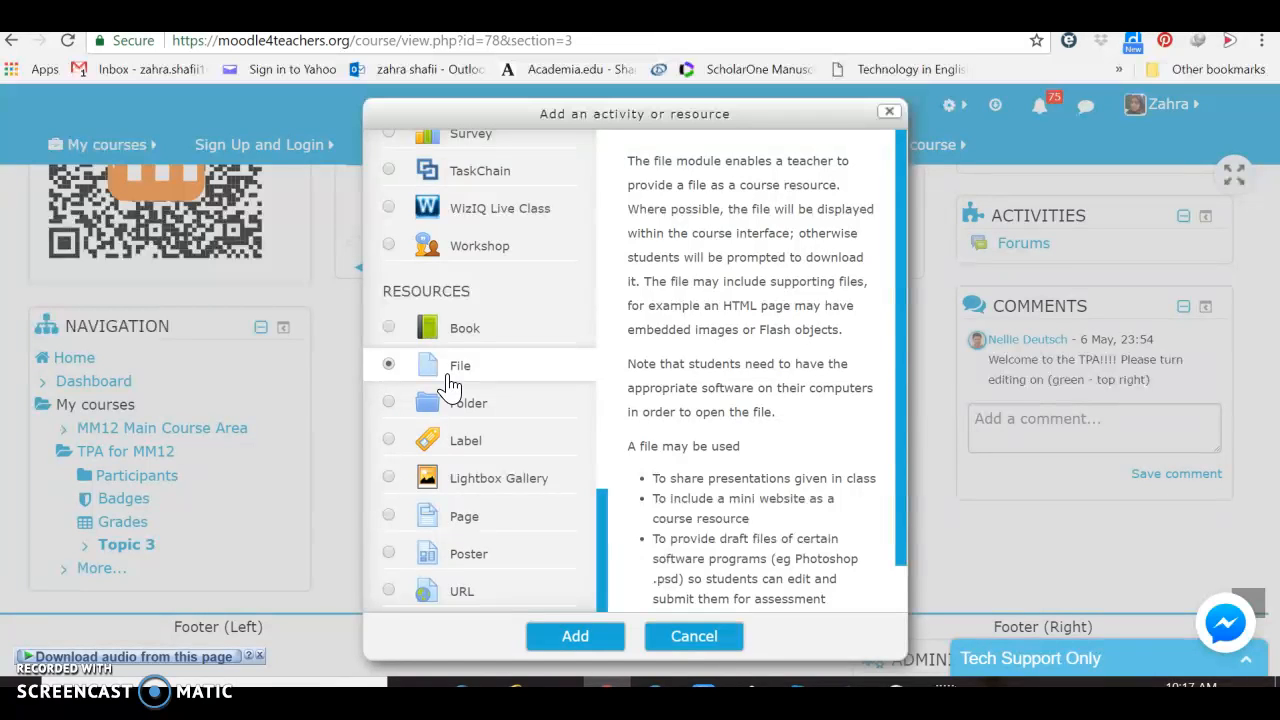
pyautogui.moveTo(903, 565); pyautogui.dragTo(908, 626)
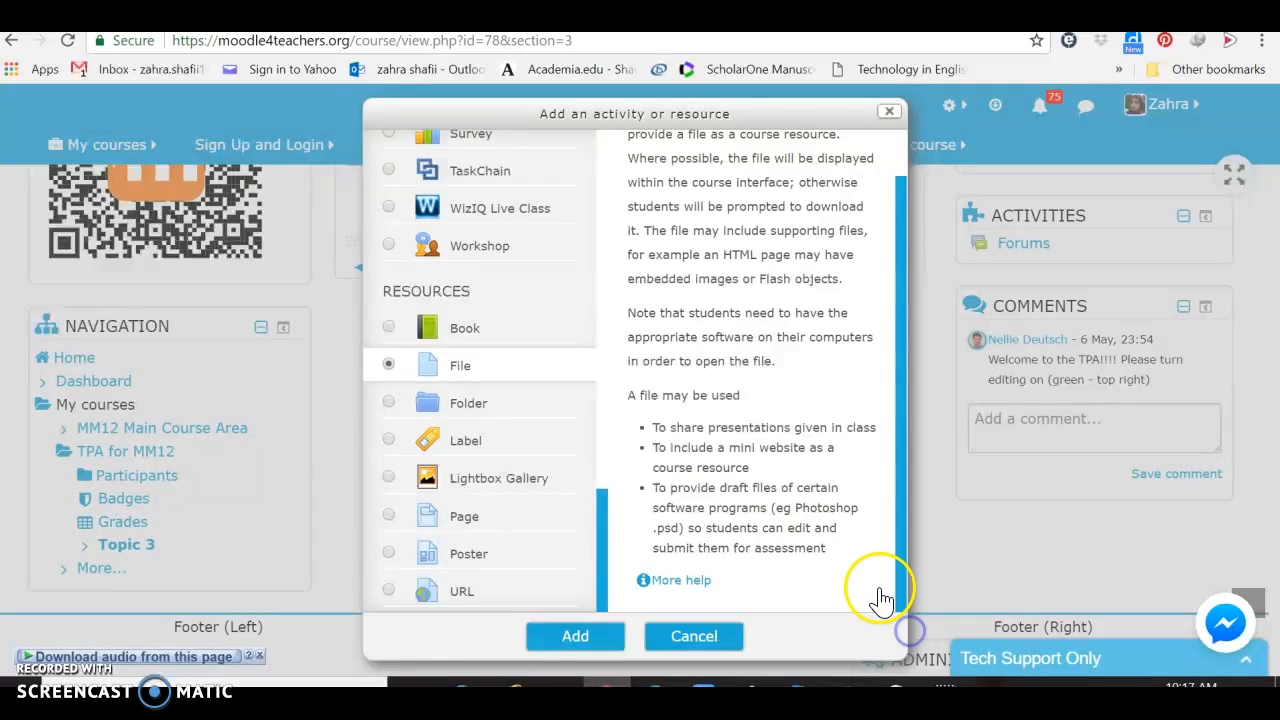
pyautogui.click(455, 420)
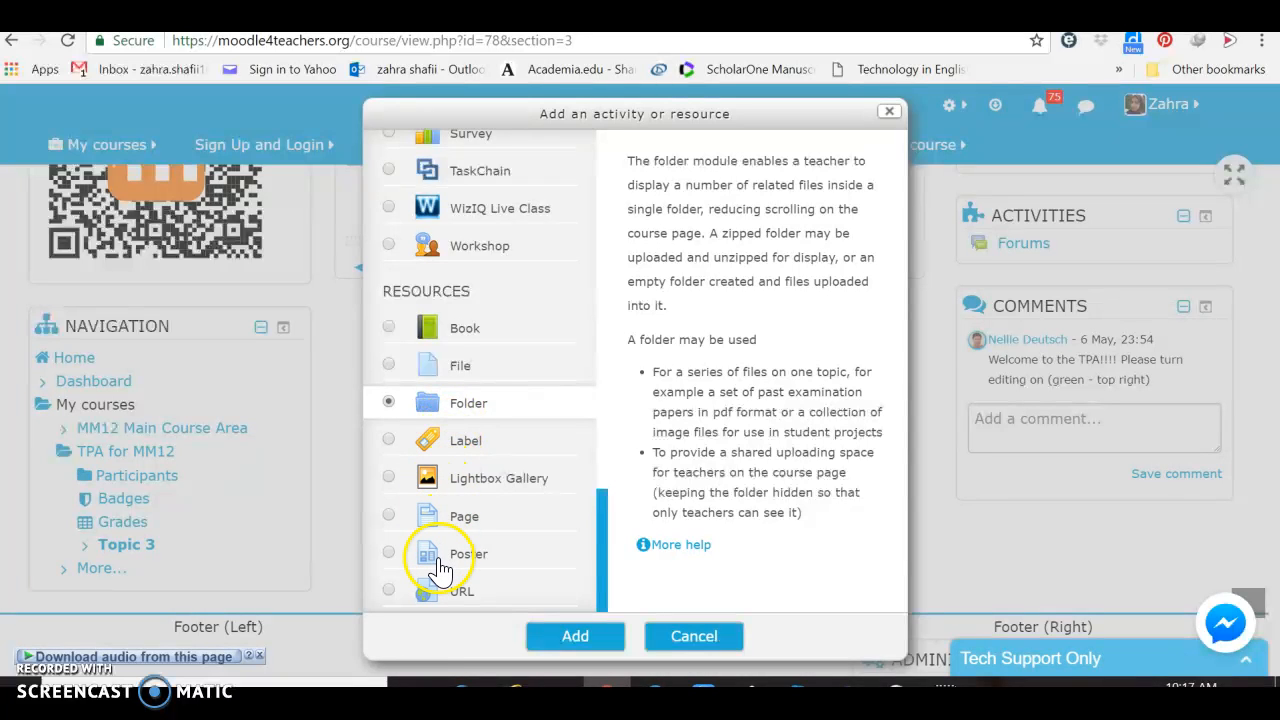
# - Choose the Label resource type and start adding a new label to Topic 3
pyautogui.click(468, 442)
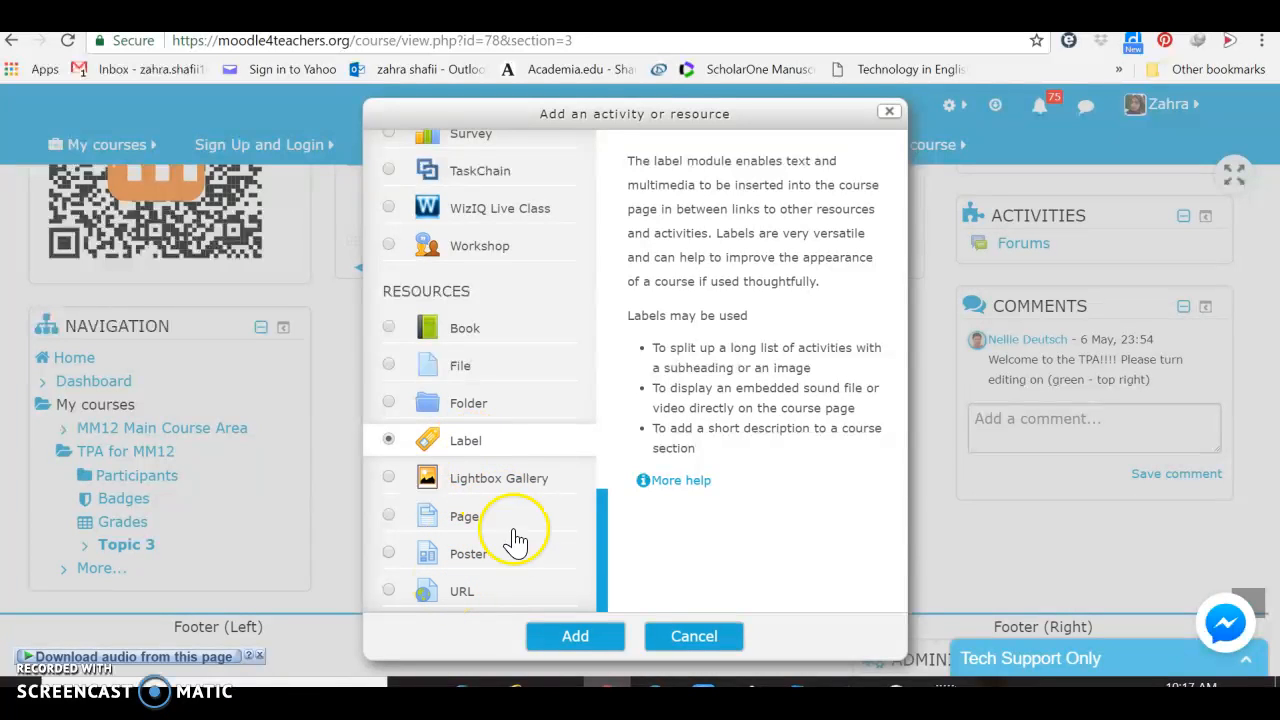
pyautogui.click(562, 638)
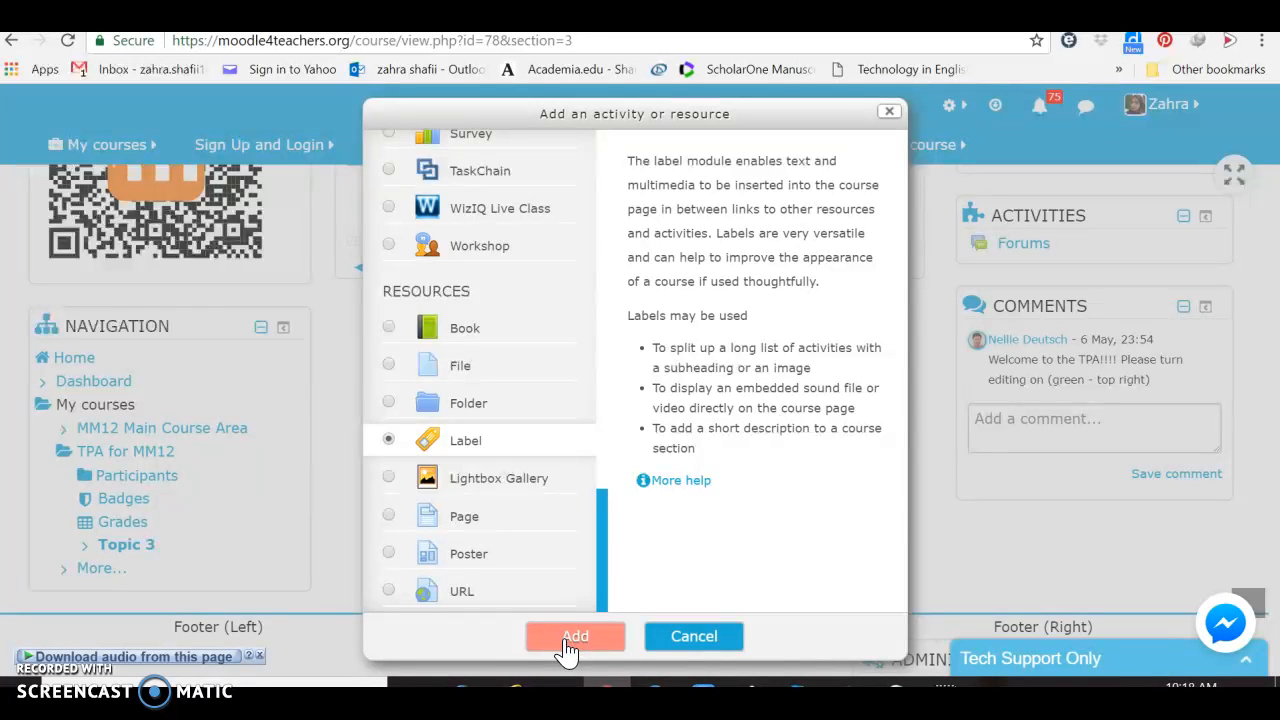
pyautogui.click(588, 645)
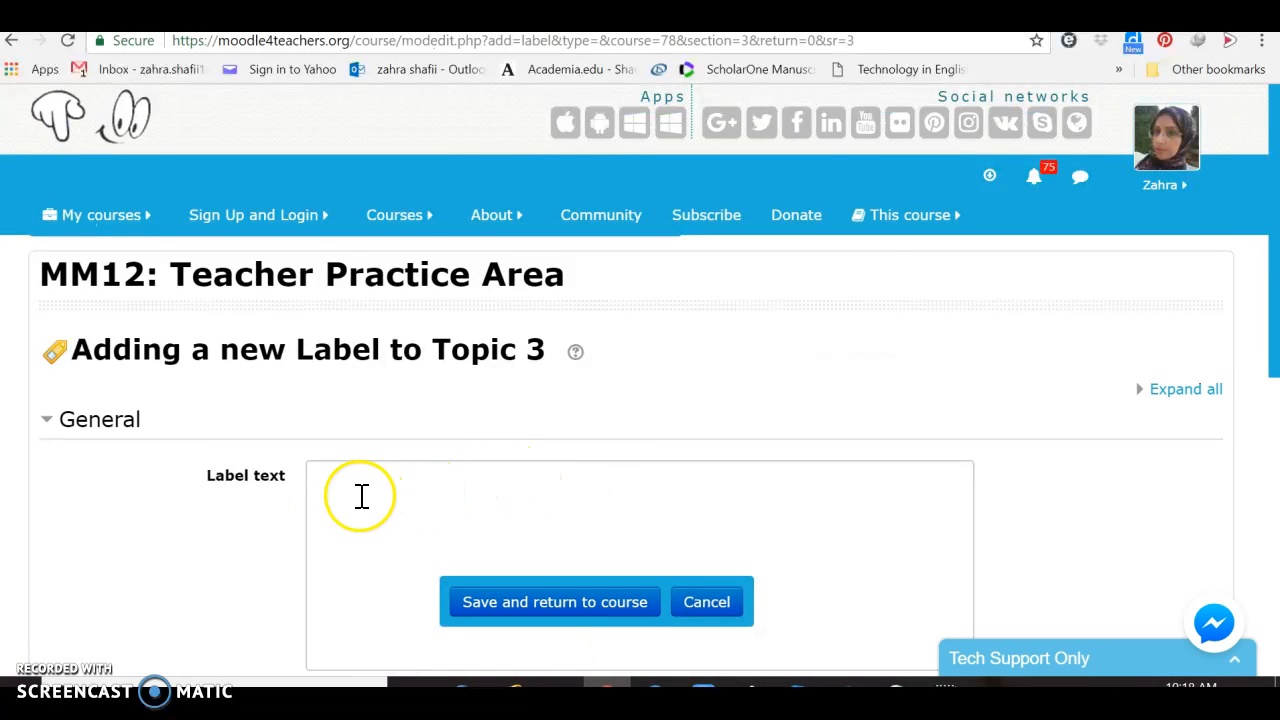
# - Enter "Resources" as the label text, then save the label and return to the course
pyautogui.scroll(-2, 371, 501)
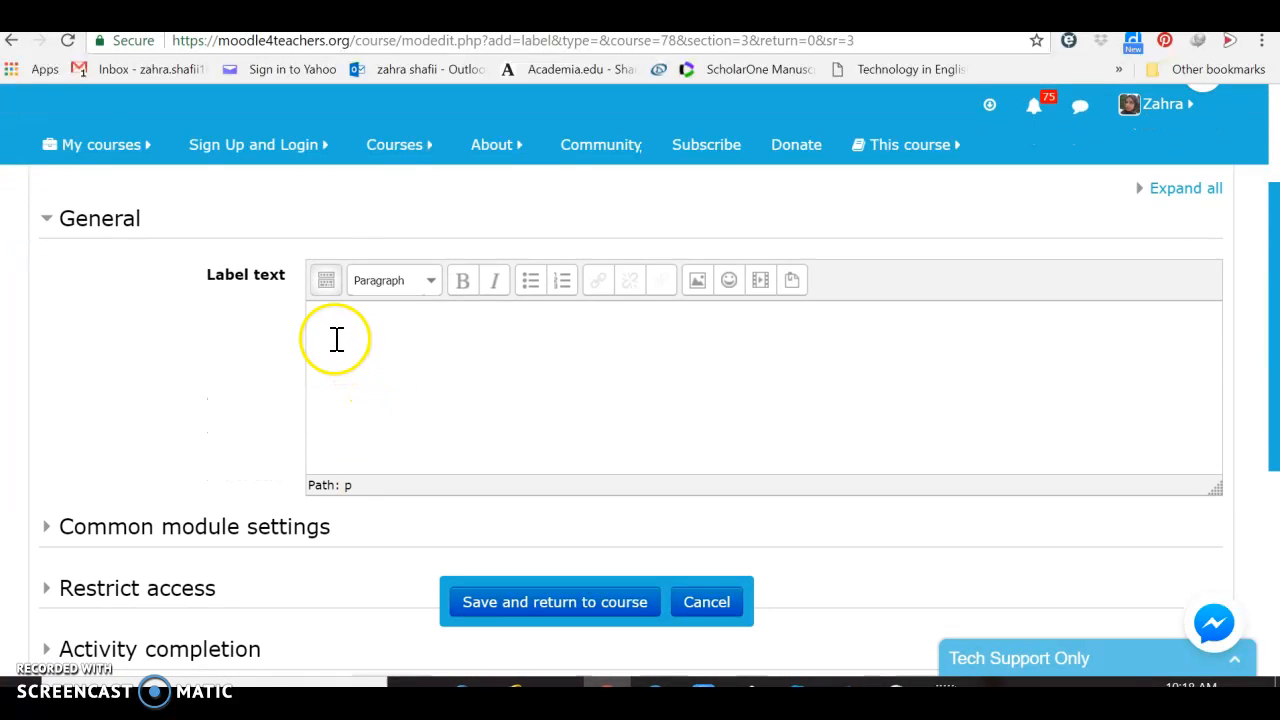
pyautogui.click(328, 280)
pyautogui.click(331, 325)
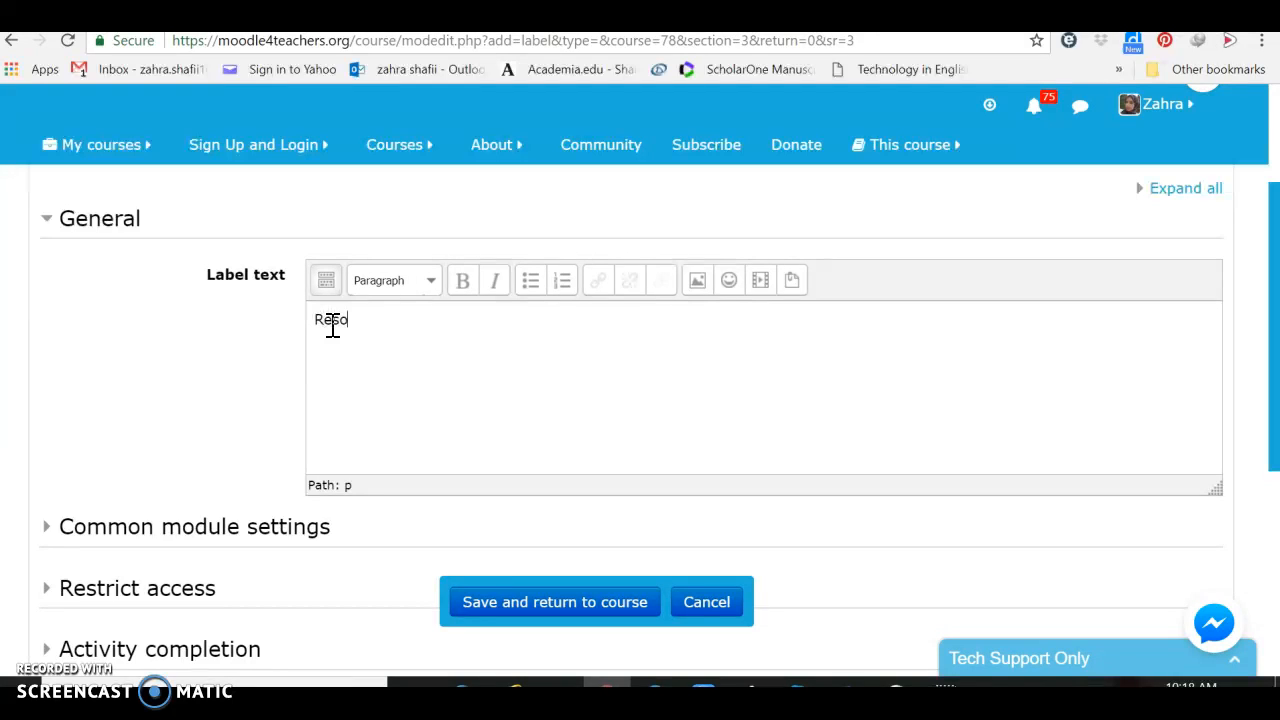
pyautogui.write('Resources')
pyautogui.scroll(-3, 1275, 378)
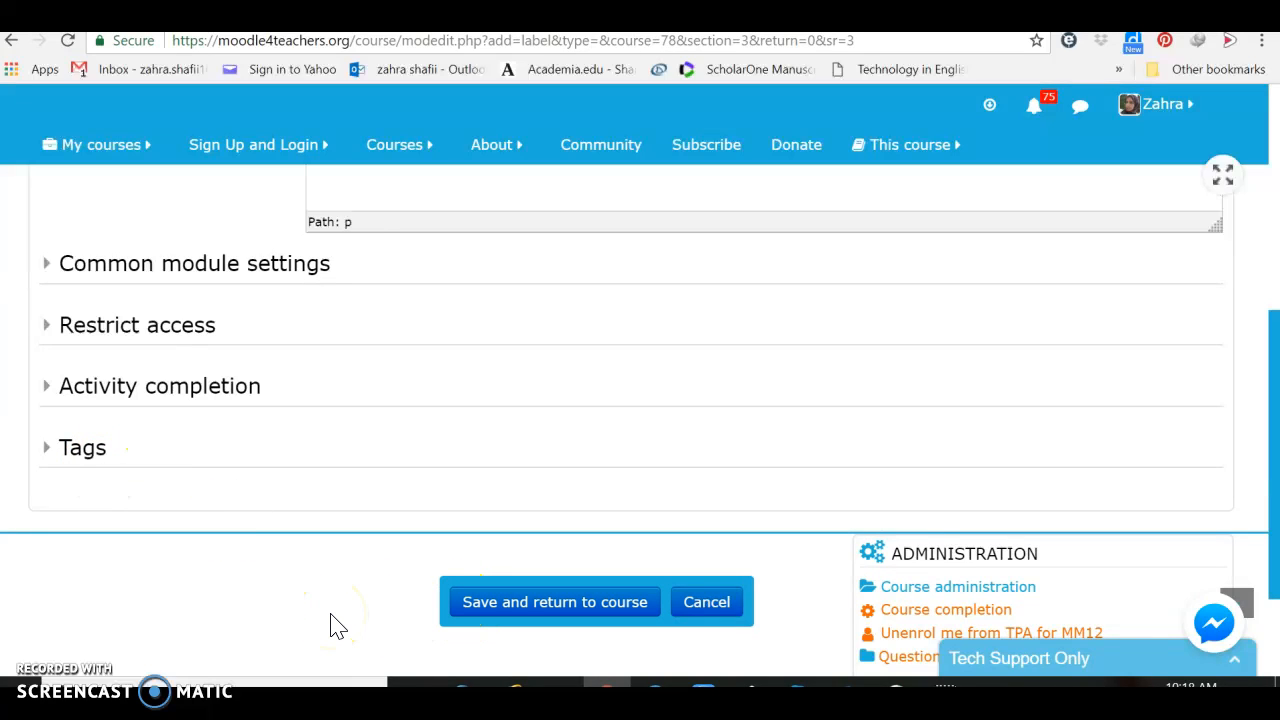
pyautogui.click(495, 618)
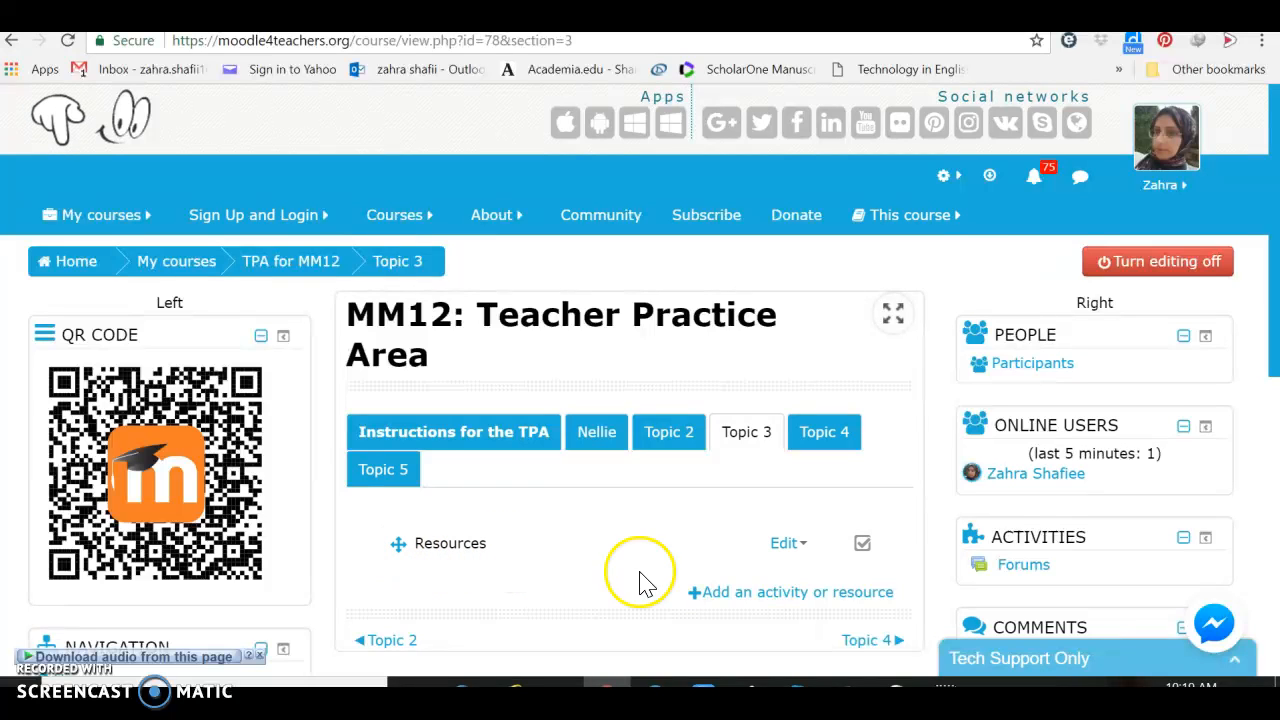
# - Start adding a new Book resource to Topic 3 below the Resources label
pyautogui.click(730, 597)
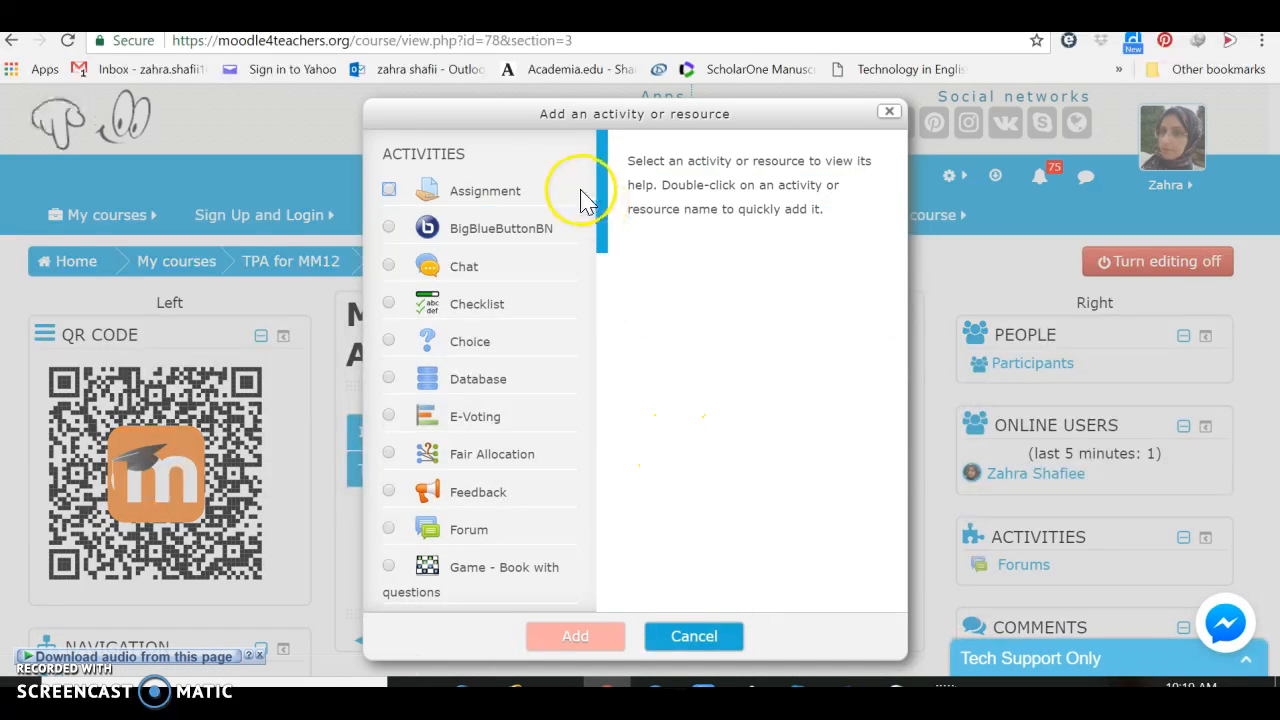
pyautogui.moveTo(600, 205); pyautogui.dragTo(603, 572)
pyautogui.click(466, 352)
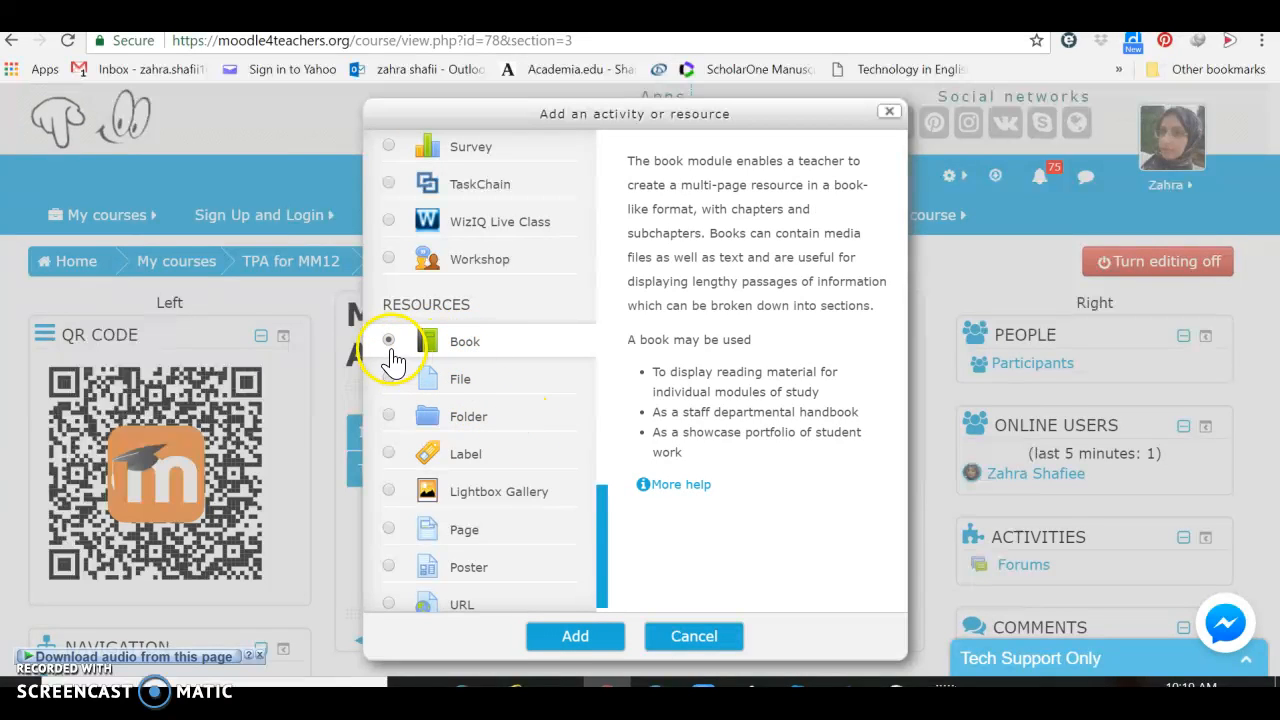
pyautogui.click(560, 645)
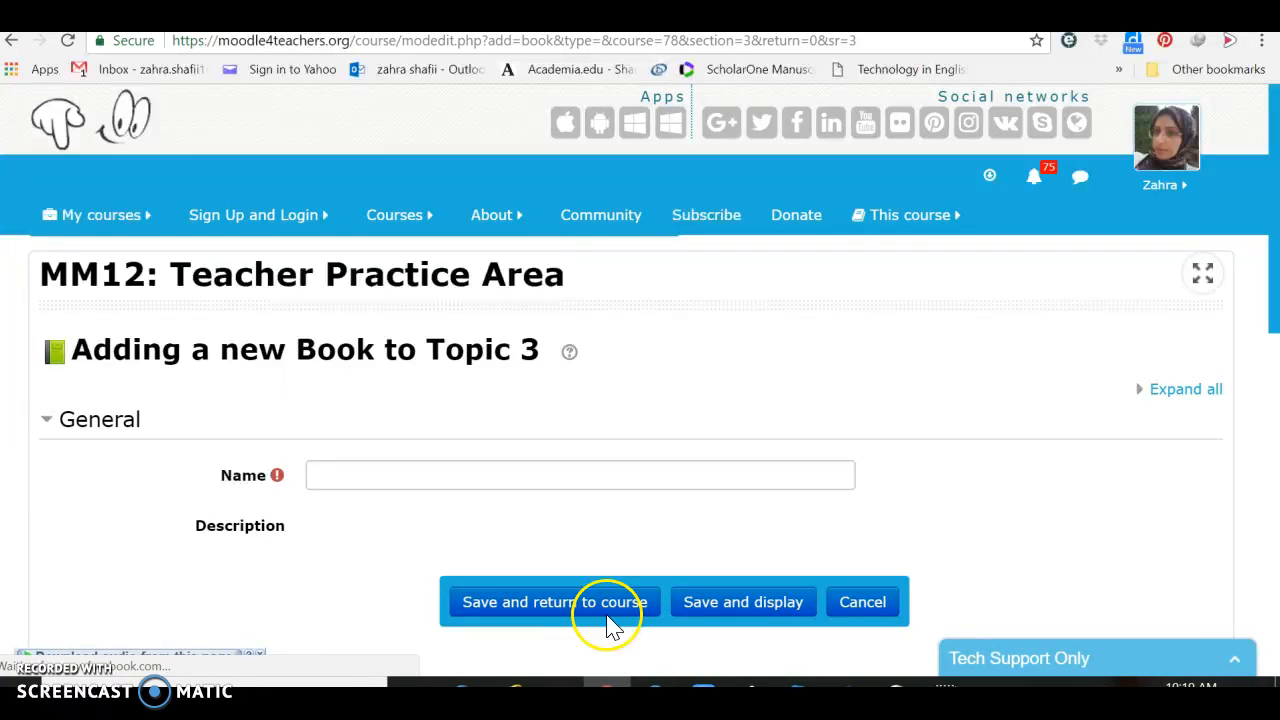
# - Name the new book "Textbook 1" and place the cursor in its description
pyautogui.moveTo(1277, 318); pyautogui.dragTo(1277, 391)
pyautogui.click(372, 299)
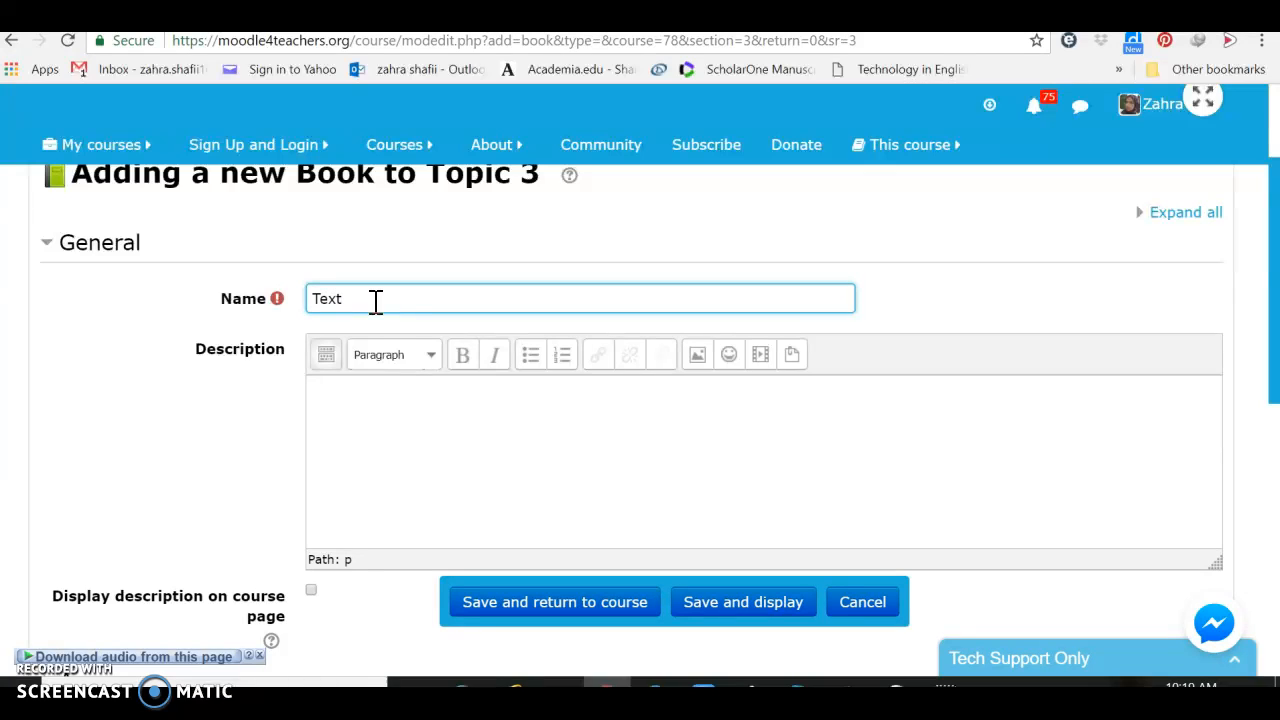
pyautogui.click(366, 428)
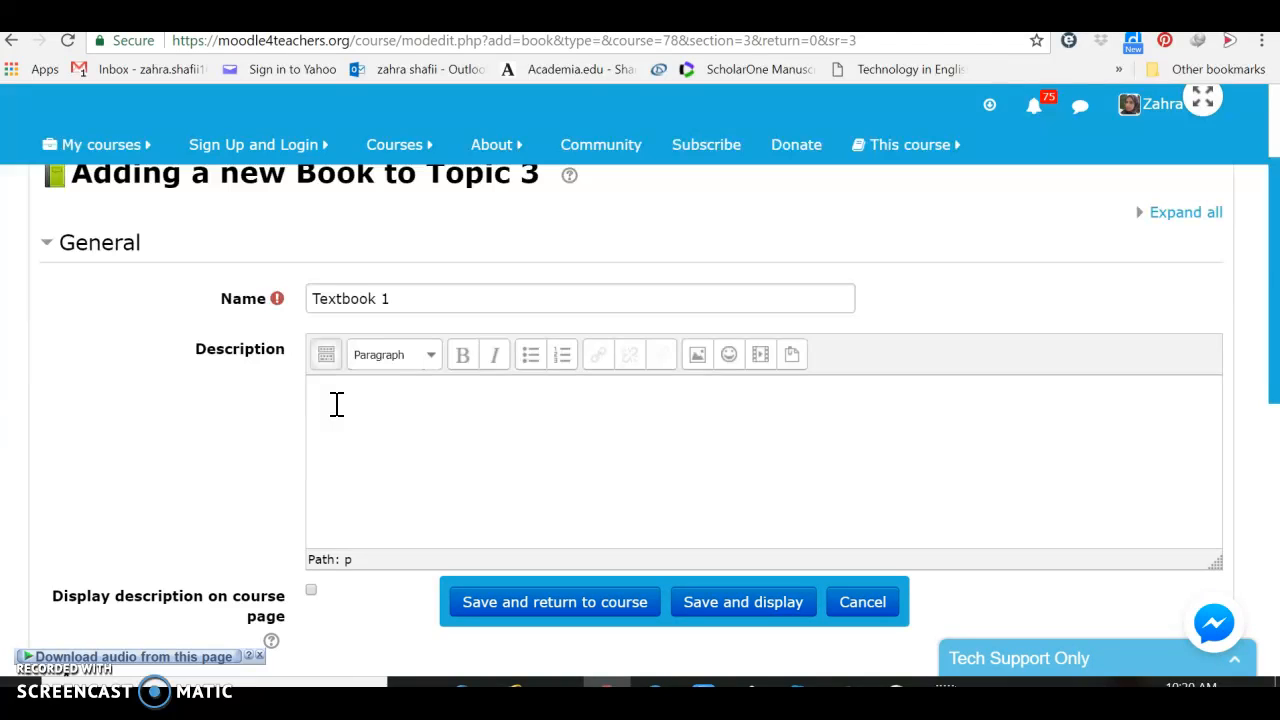
# - Review the new book's Appearance settings, including the chapter formatting choices, and the Availability choices under Common module settings
pyautogui.moveTo(1276, 300); pyautogui.dragTo(1275, 460)
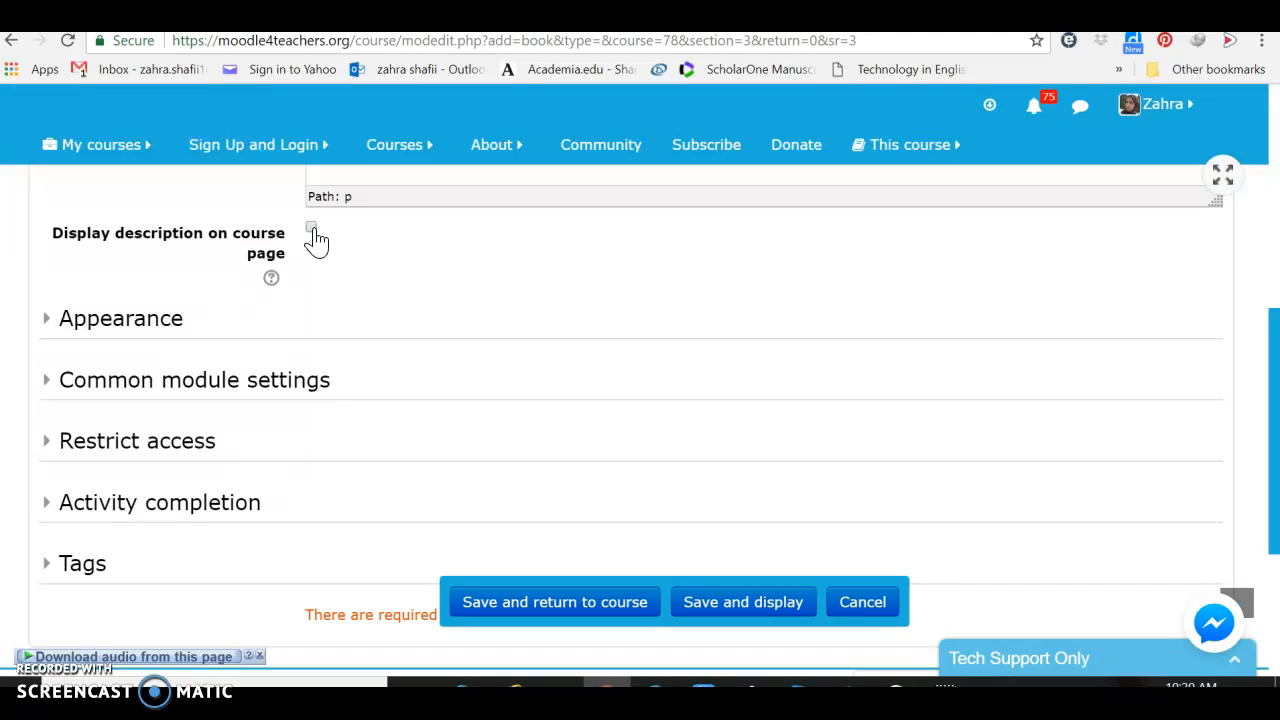
pyautogui.click(139, 330)
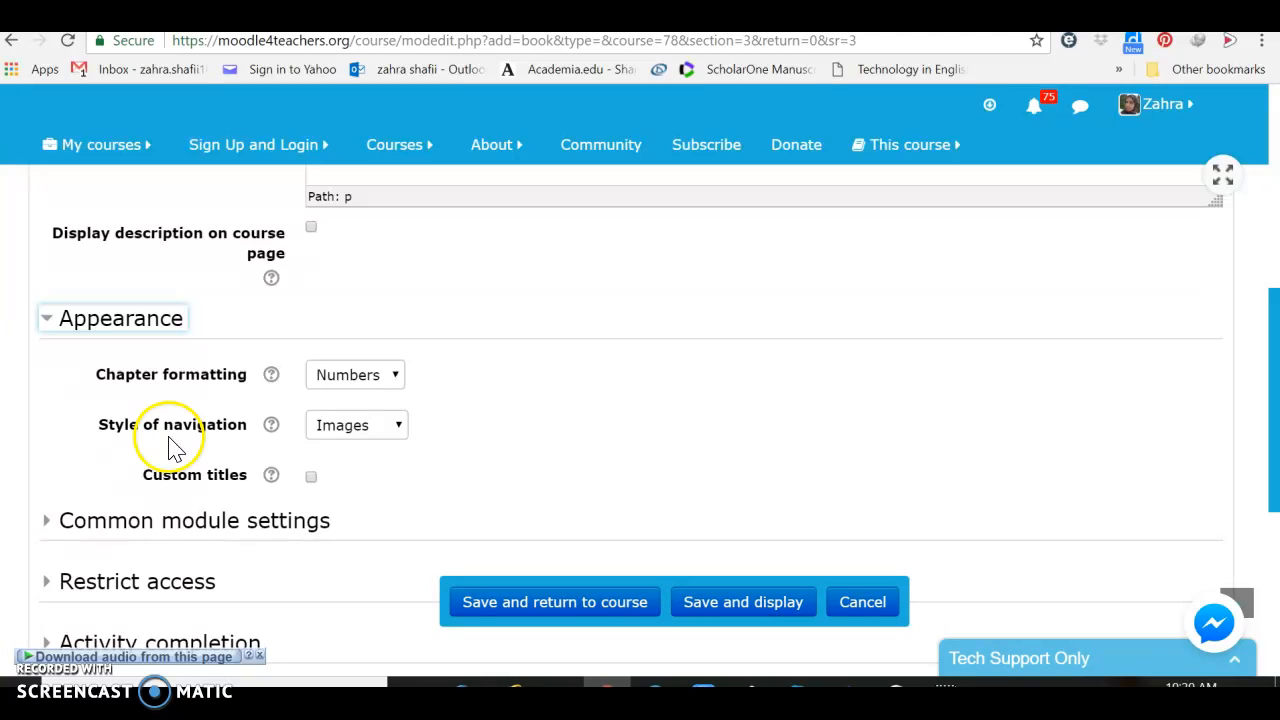
pyautogui.click(396, 378)
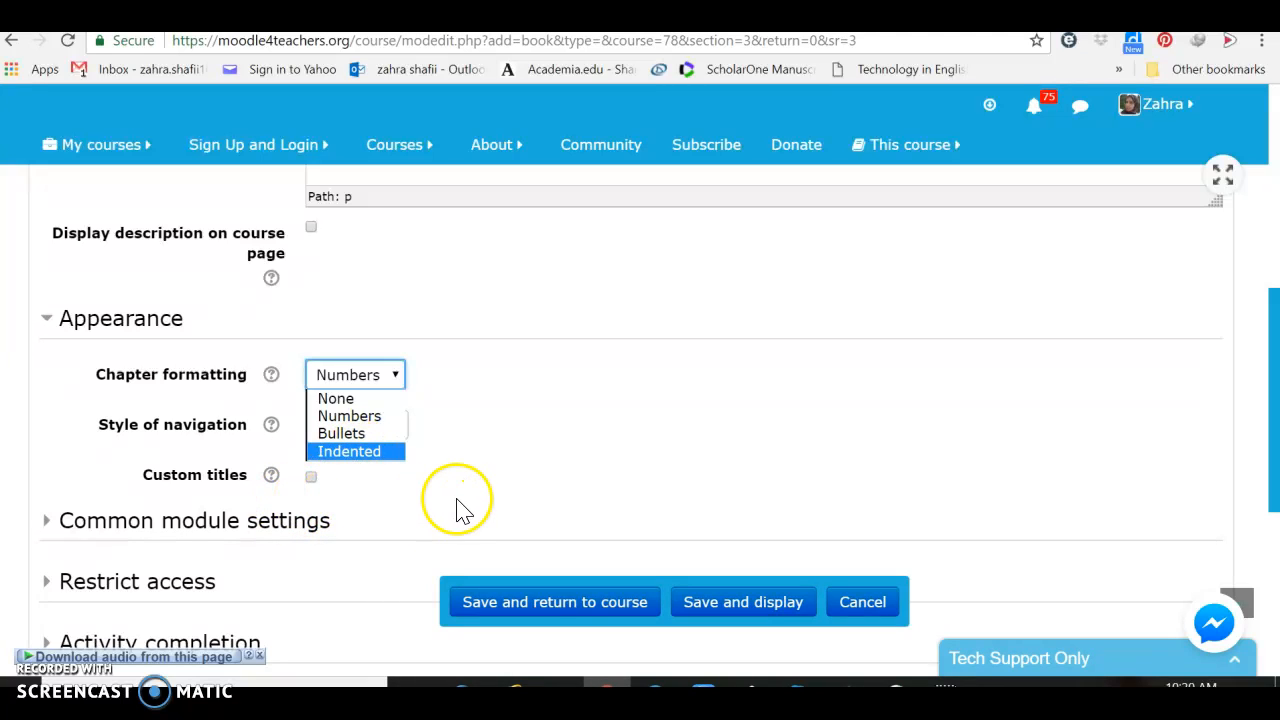
pyautogui.click(317, 537)
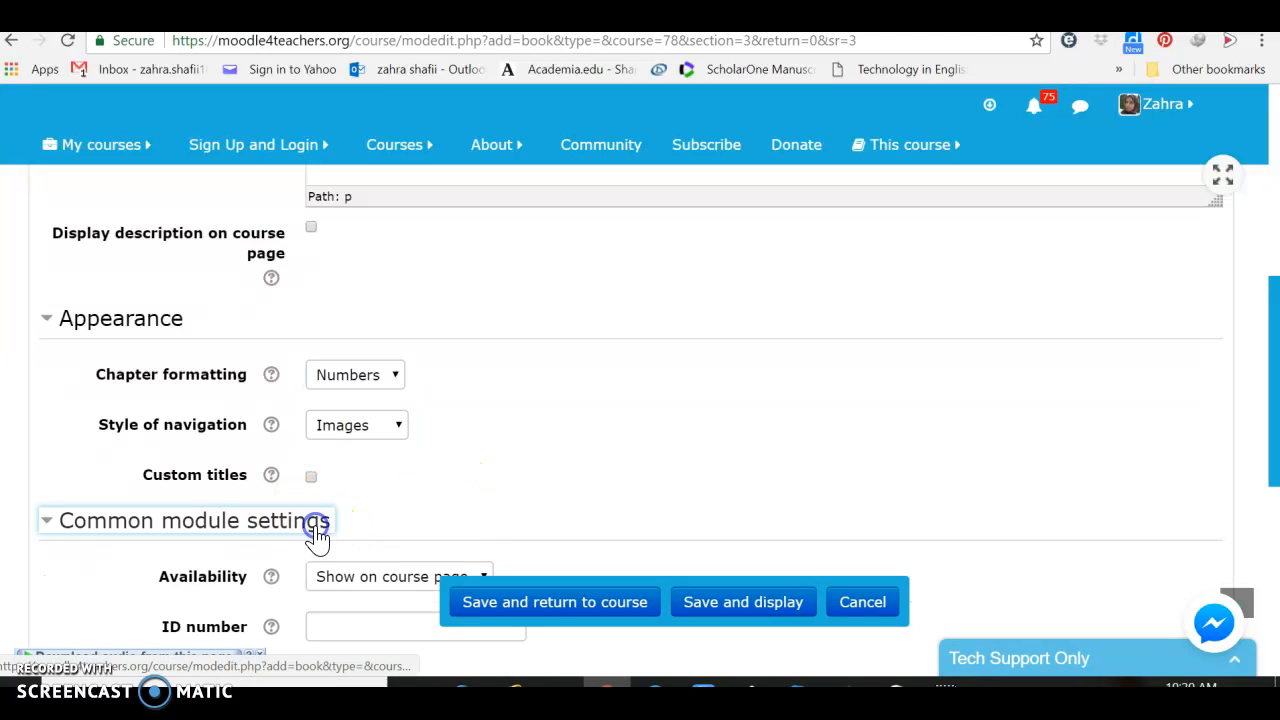
pyautogui.scroll(-3, 317, 537)
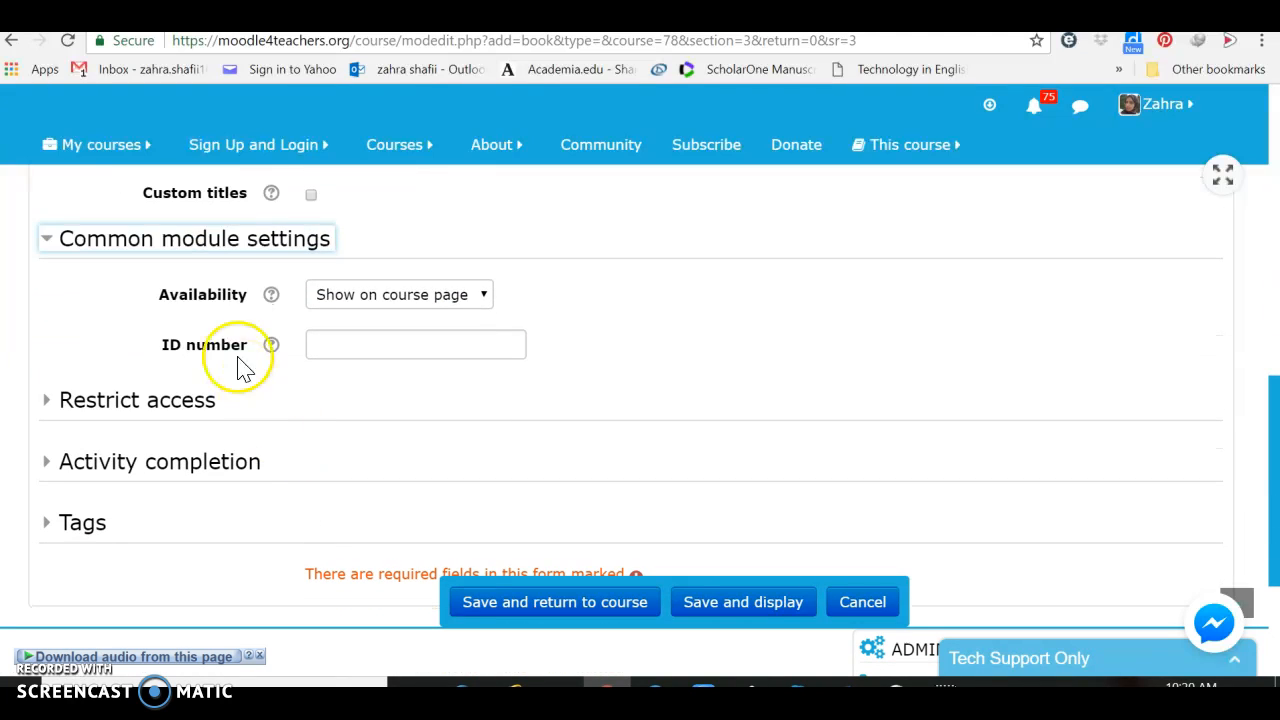
pyautogui.click(484, 304)
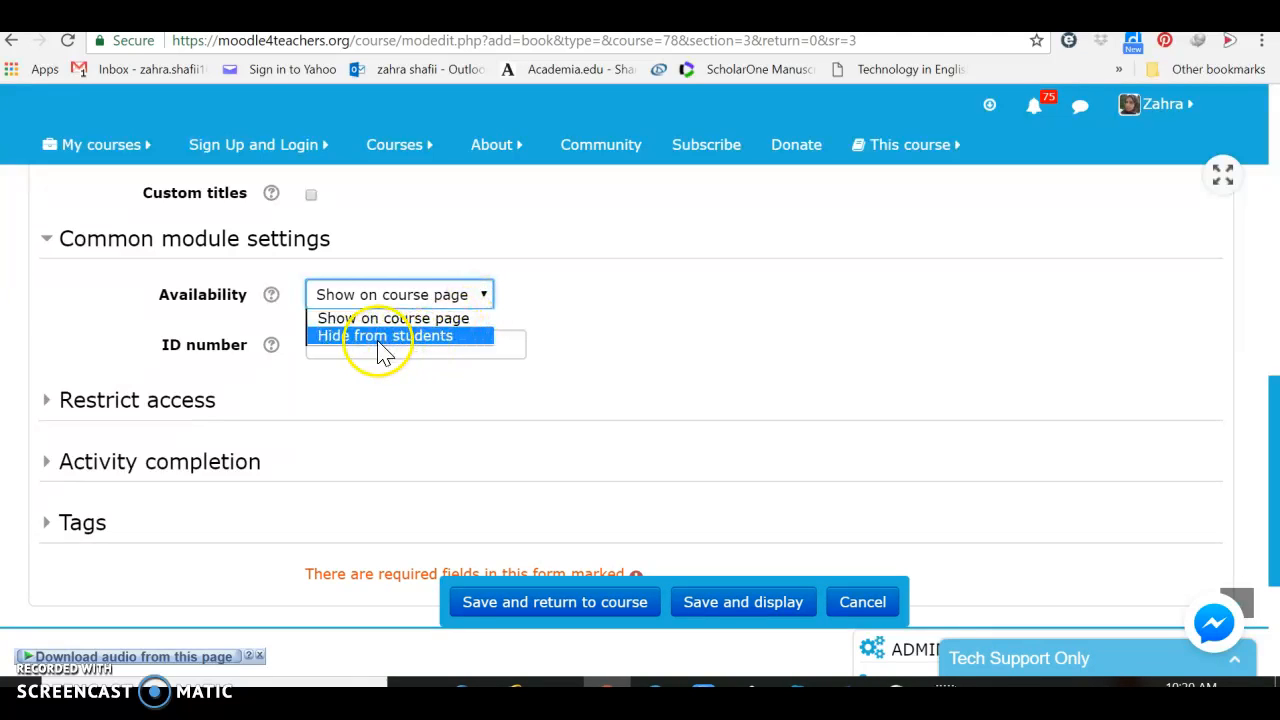
pyautogui.click(322, 382)
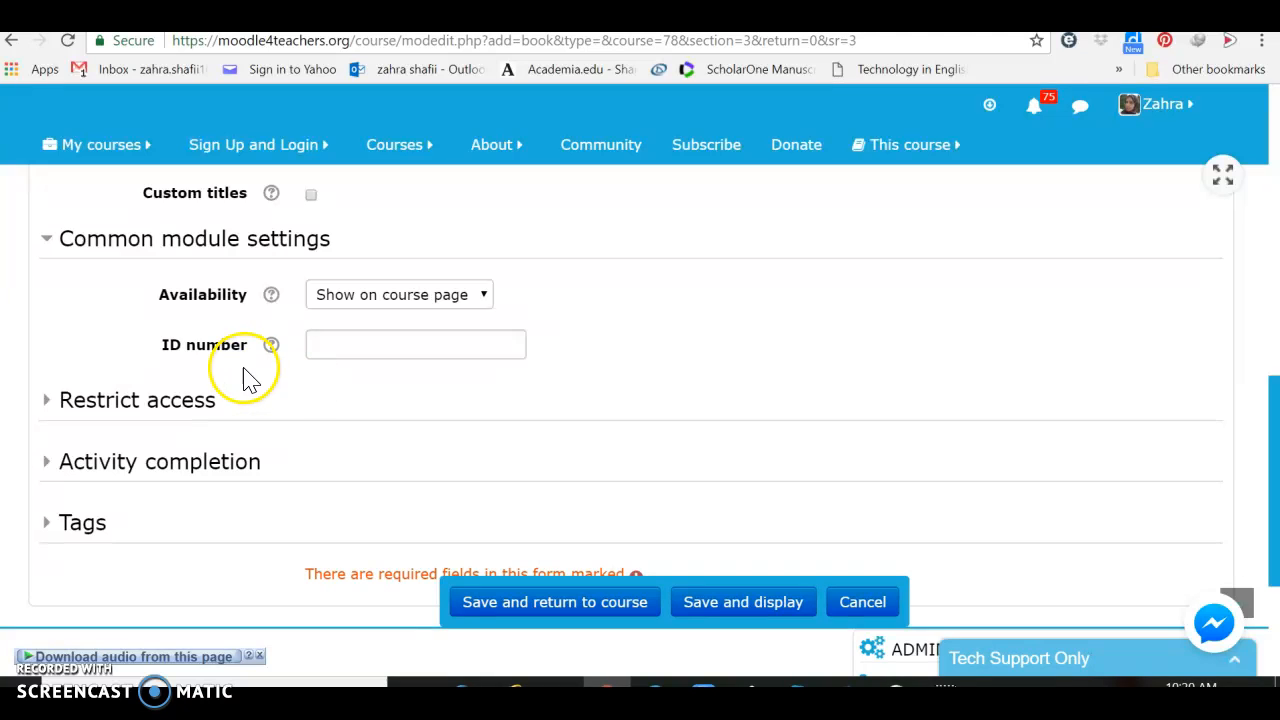
# - Examine the book's Restrict access, Activity completion and Tags settings, including the choices for completion tracking
pyautogui.click(180, 408)
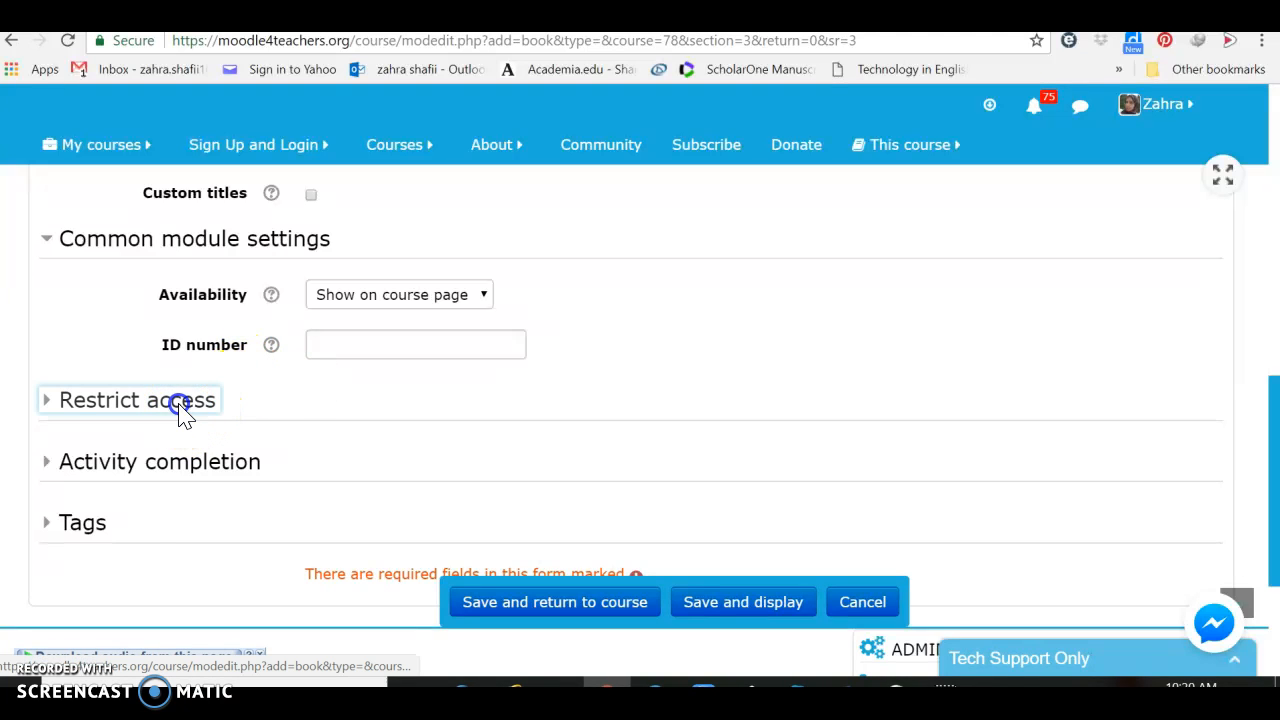
pyautogui.scroll(-1, 180, 410)
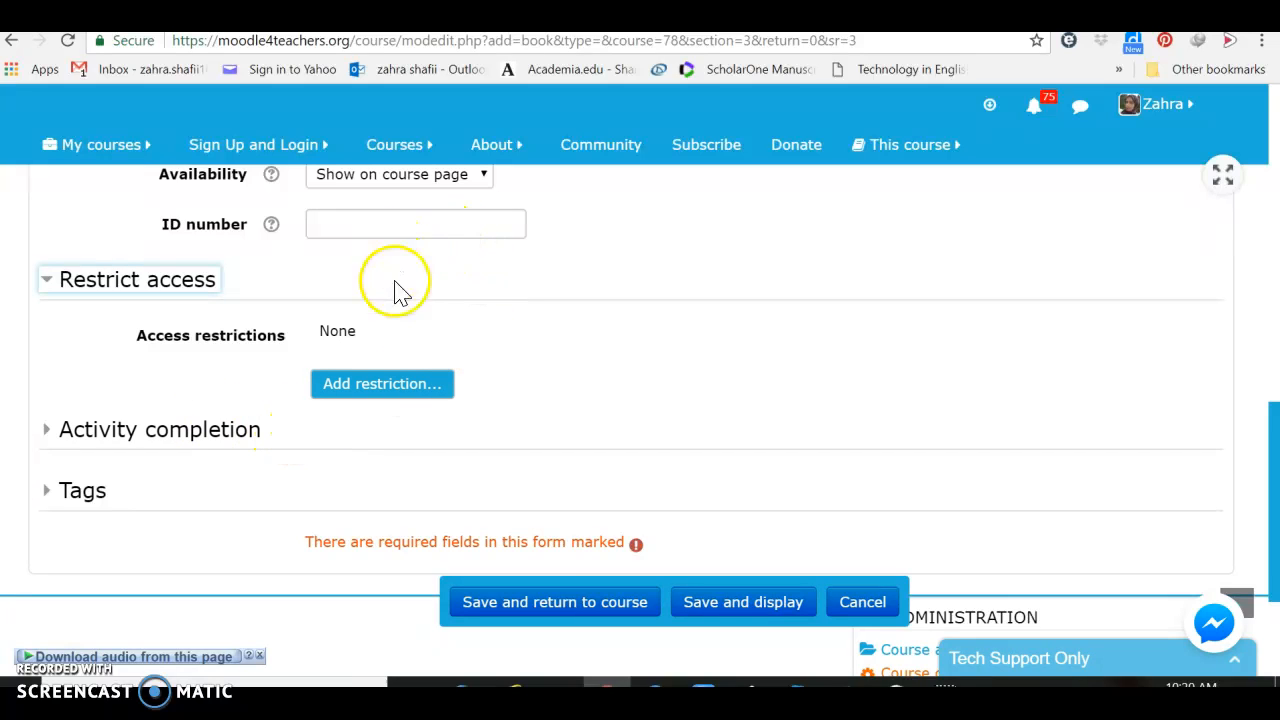
pyautogui.click(390, 383)
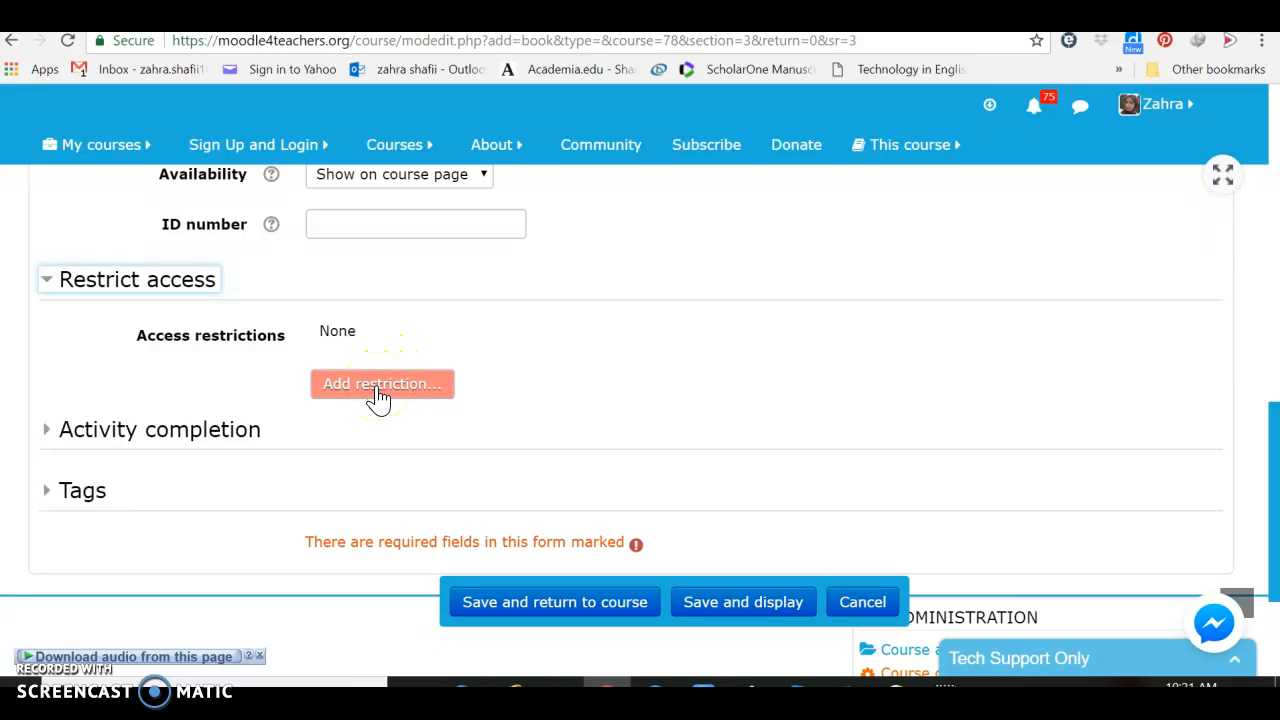
pyautogui.click(385, 397)
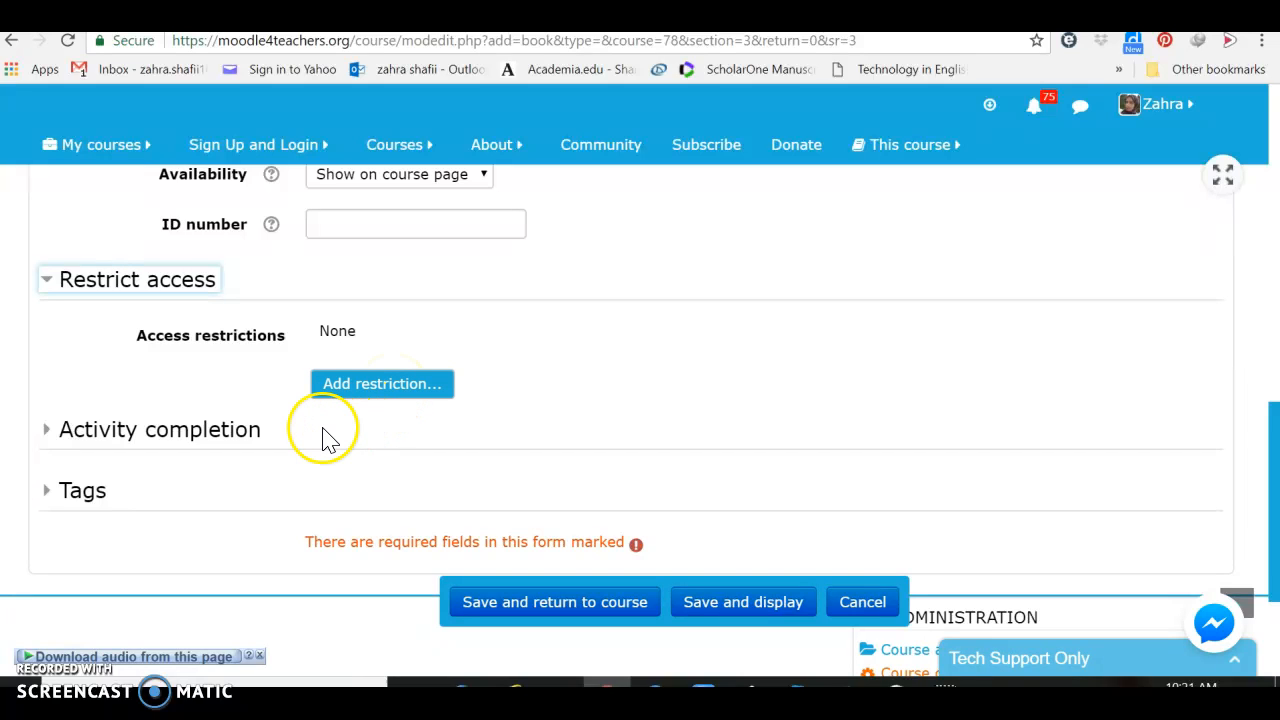
pyautogui.click(246, 432)
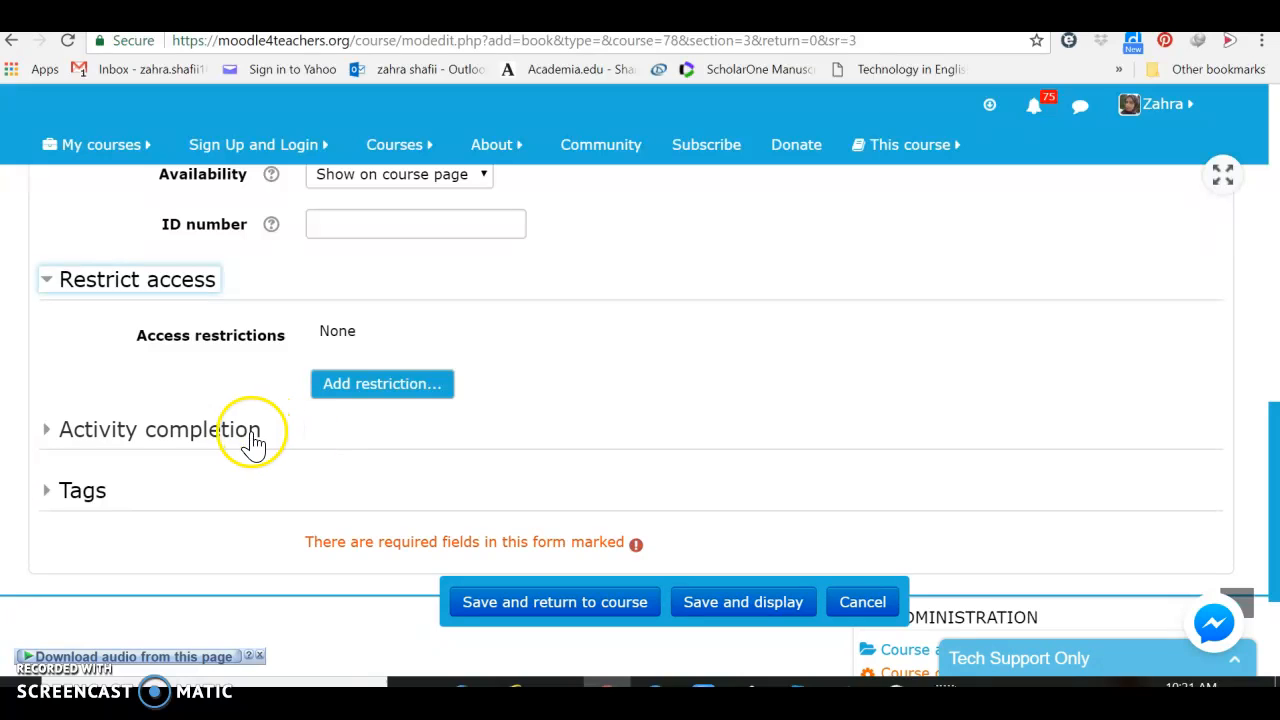
pyautogui.scroll(-2, 240, 447)
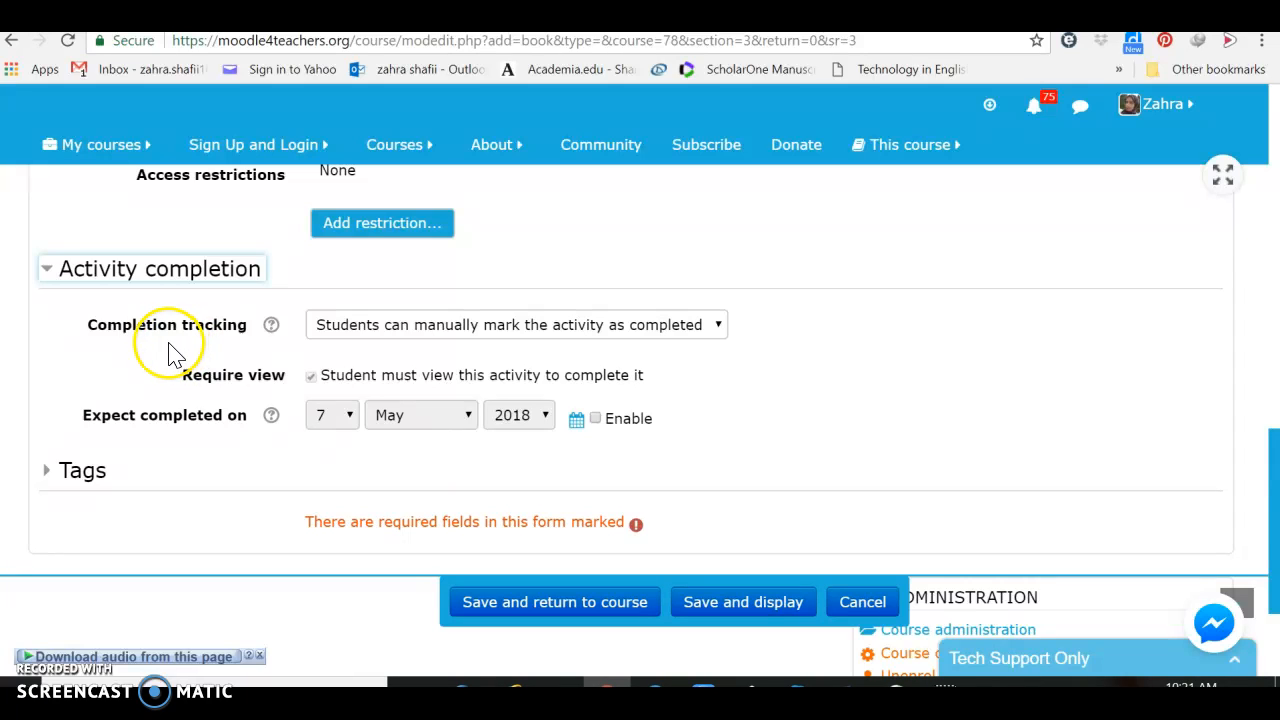
pyautogui.click(714, 332)
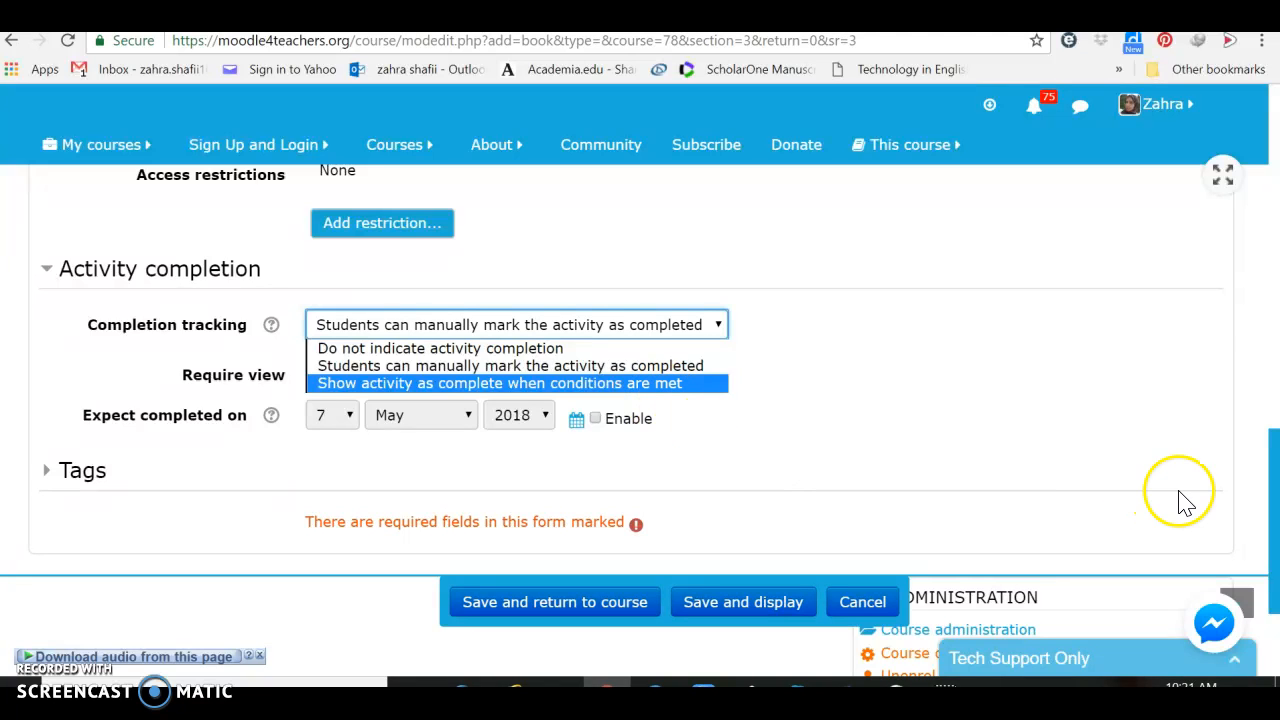
pyautogui.scroll(-2, 1274, 545)
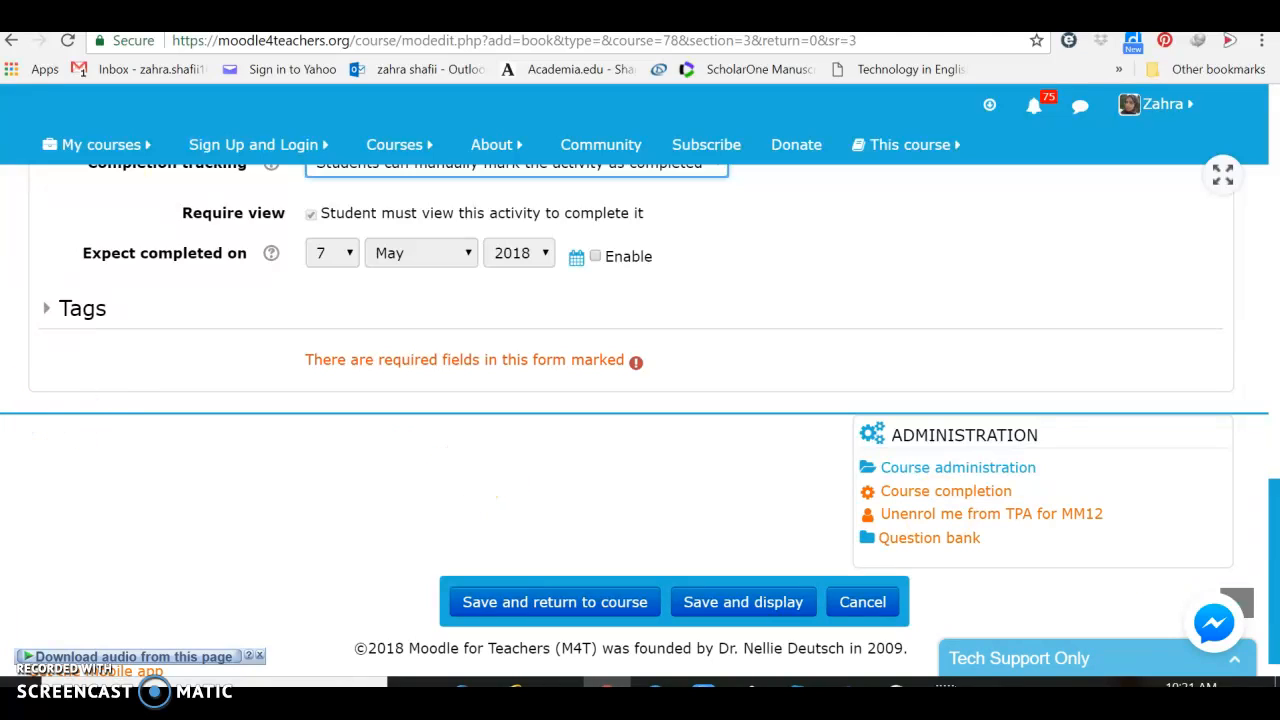
pyautogui.click(98, 313)
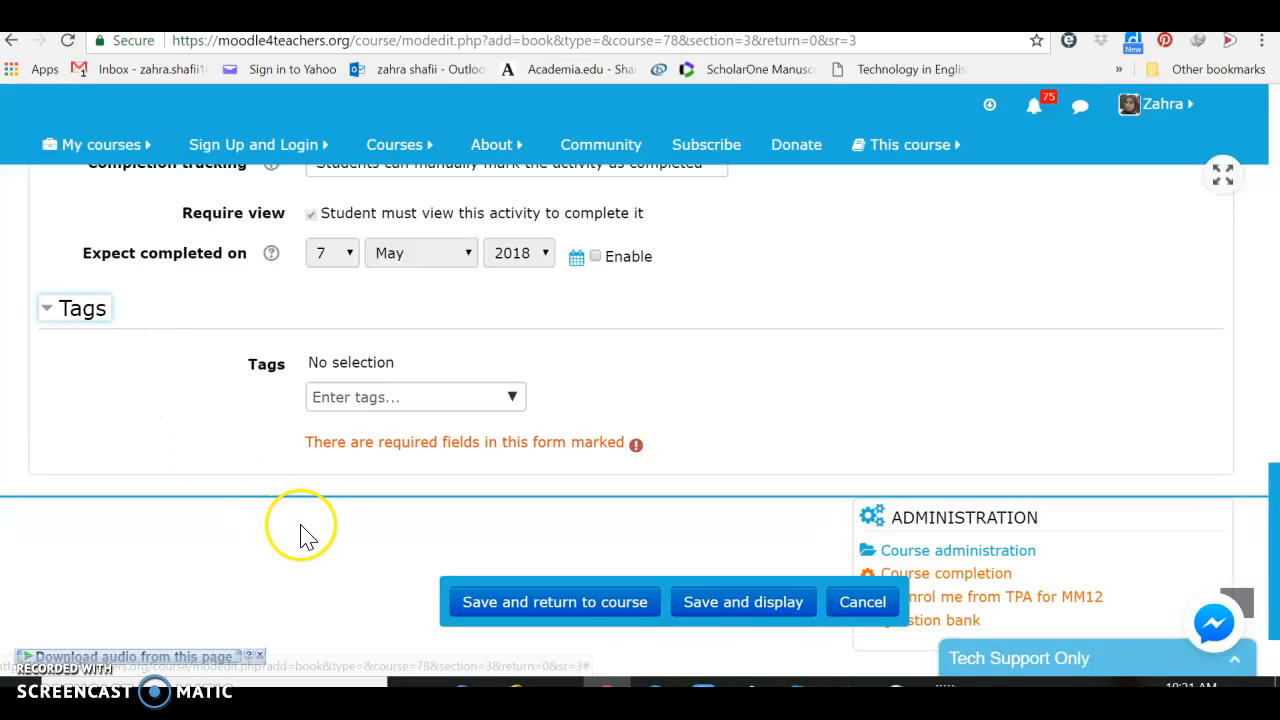
# - Save the new book, return to the course, and open Textbook 1 from Topic 3
pyautogui.click(507, 621)
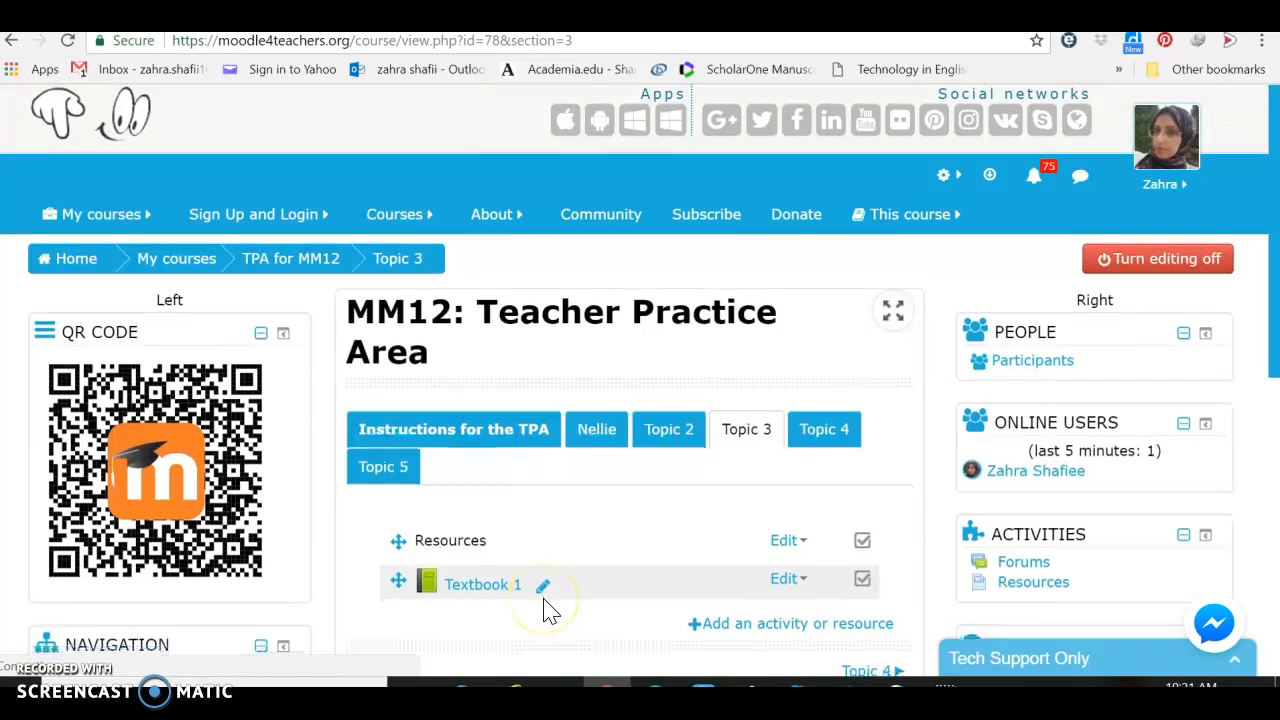
pyautogui.scroll(-3, 548, 610)
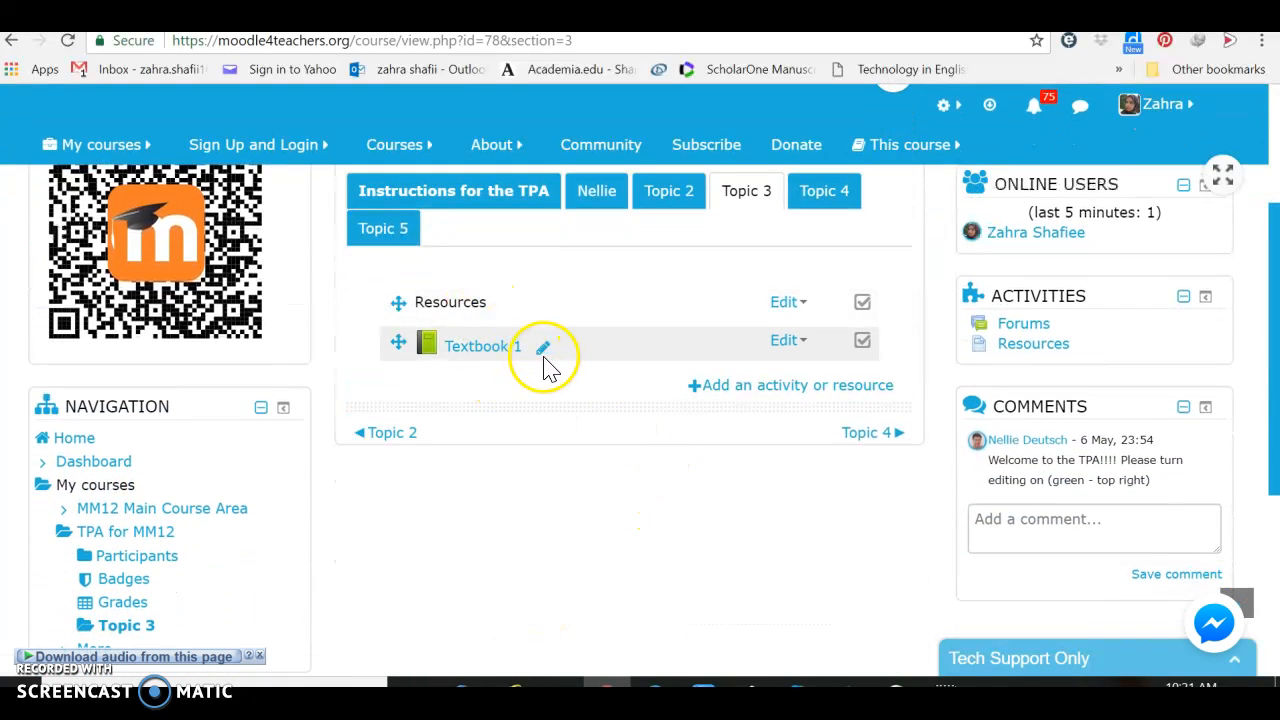
pyautogui.click(470, 360)
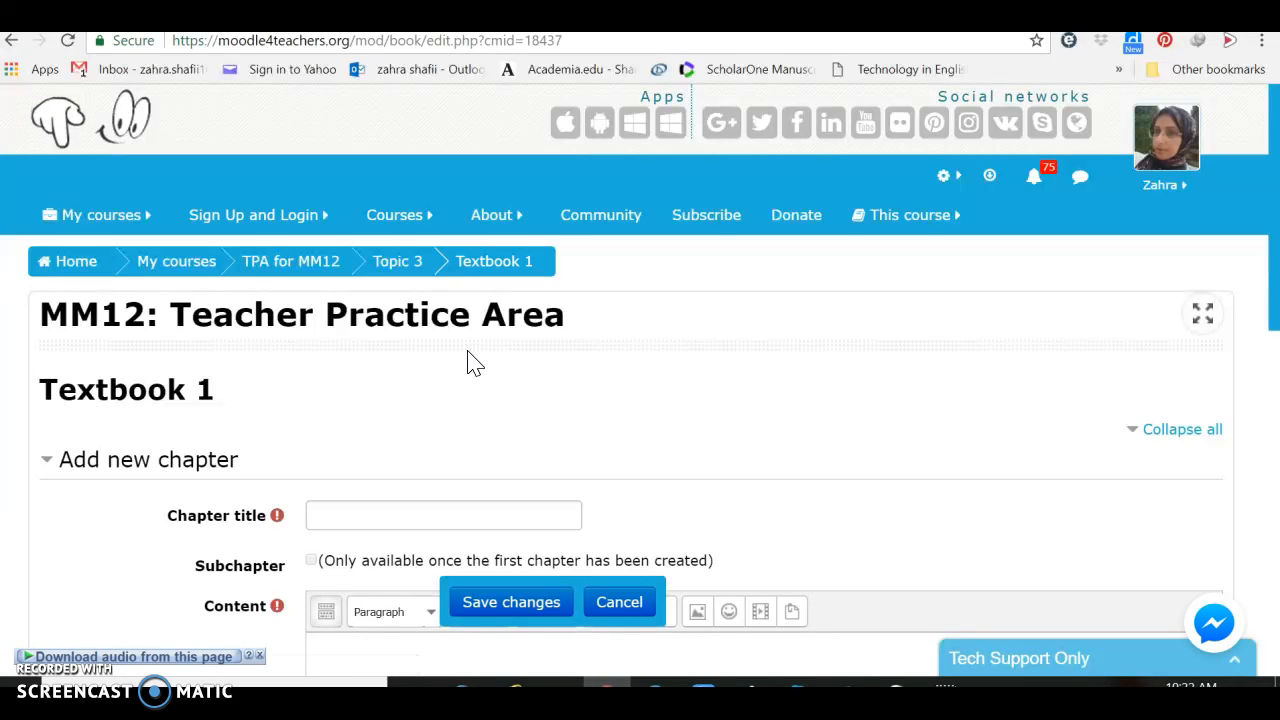
# - Create the book's first chapter with the title "Chapter 1" and the content "Chapter 1", and save it
pyautogui.scroll(-3, 470, 362)
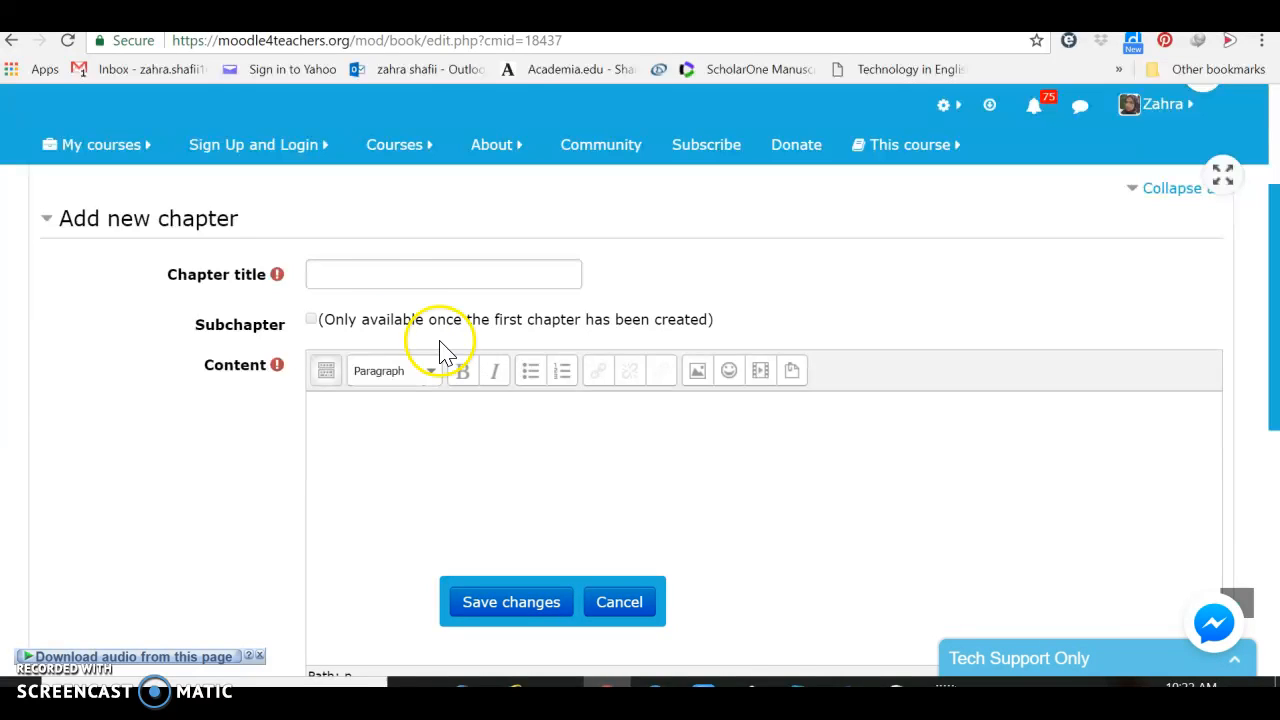
pyautogui.click(353, 272)
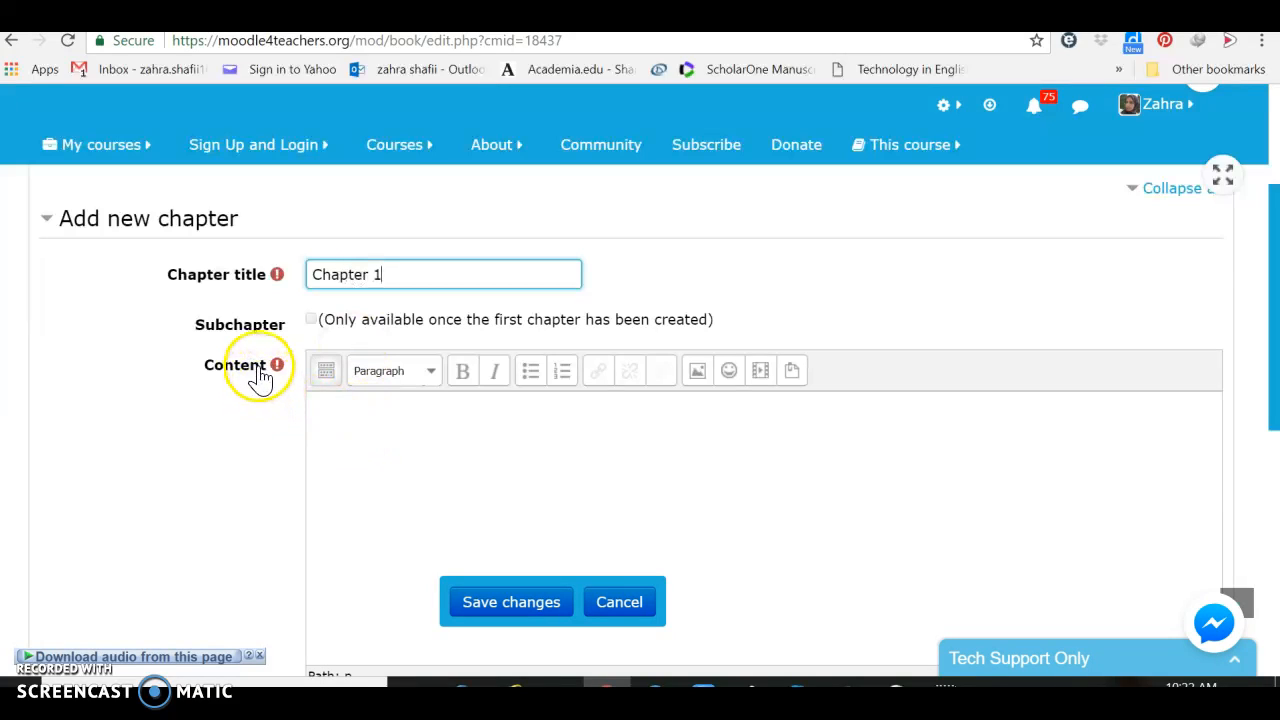
pyautogui.click(356, 412)
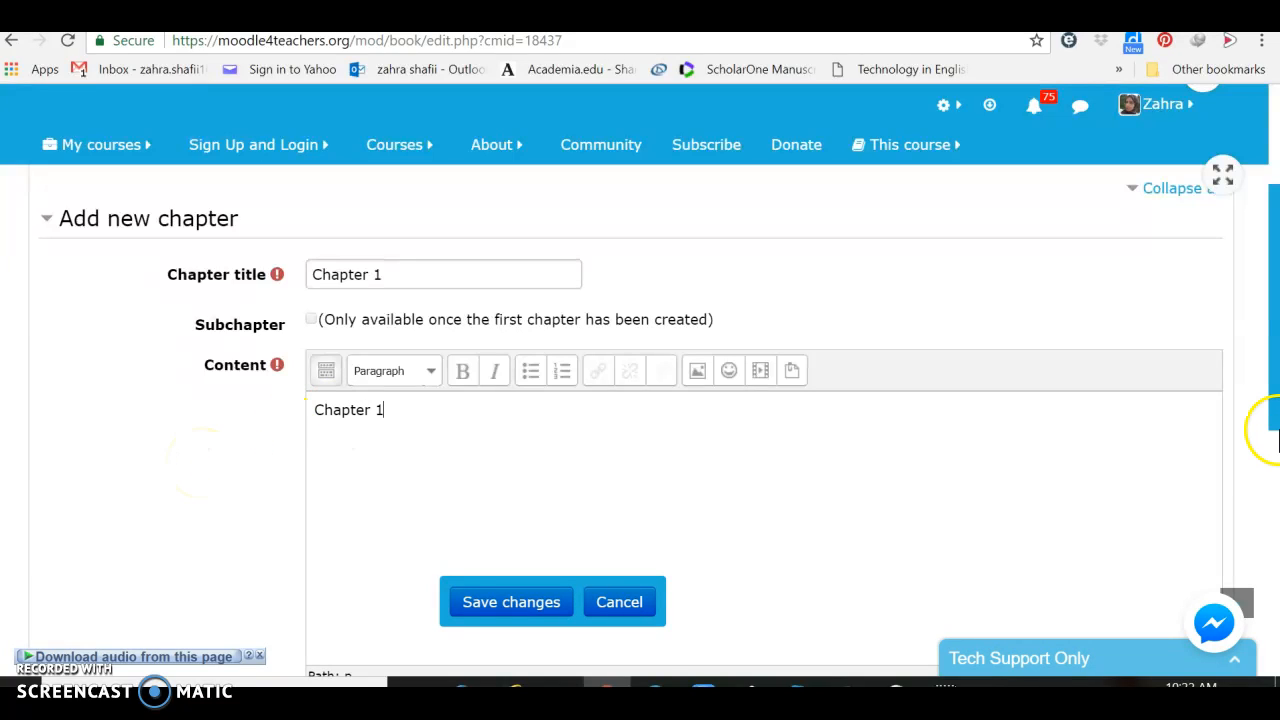
pyautogui.moveTo(1276, 430); pyautogui.dragTo(1275, 588)
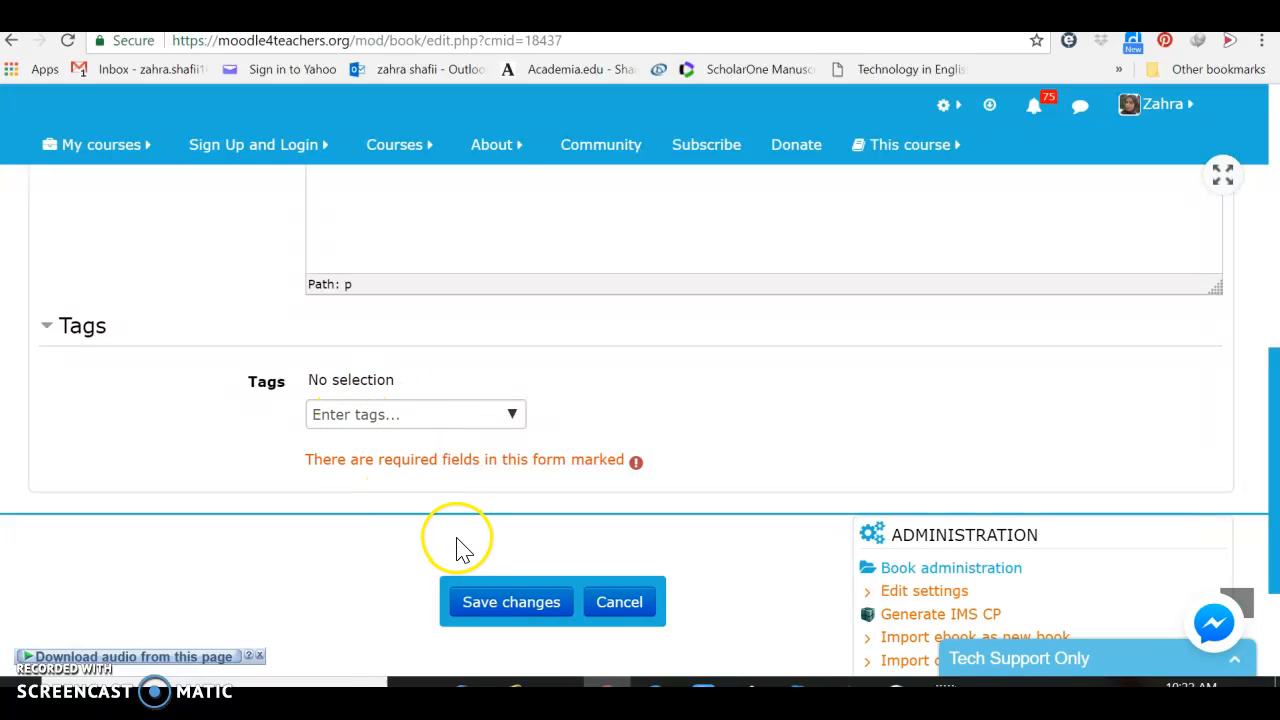
pyautogui.click(500, 608)
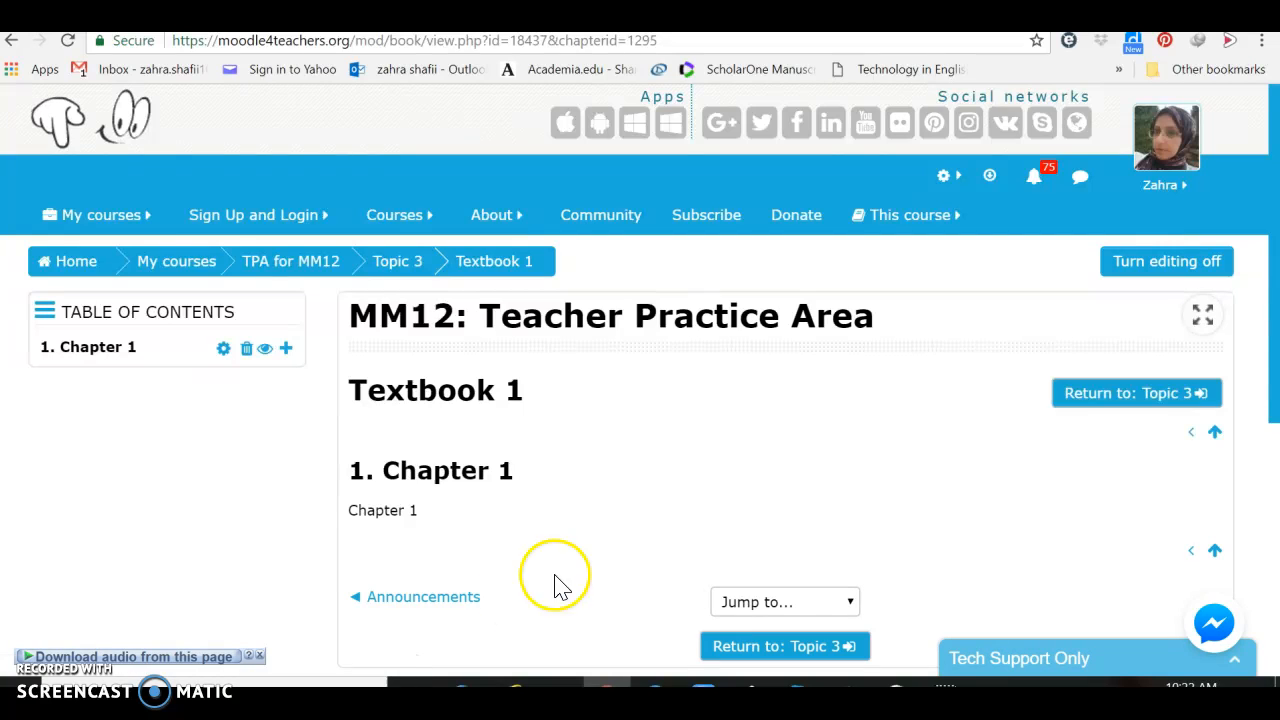
# - Review the saved Chapter 1 page, and open the chapter for editing to examine its form
pyautogui.moveTo(1276, 380); pyautogui.dragTo(1274, 455)
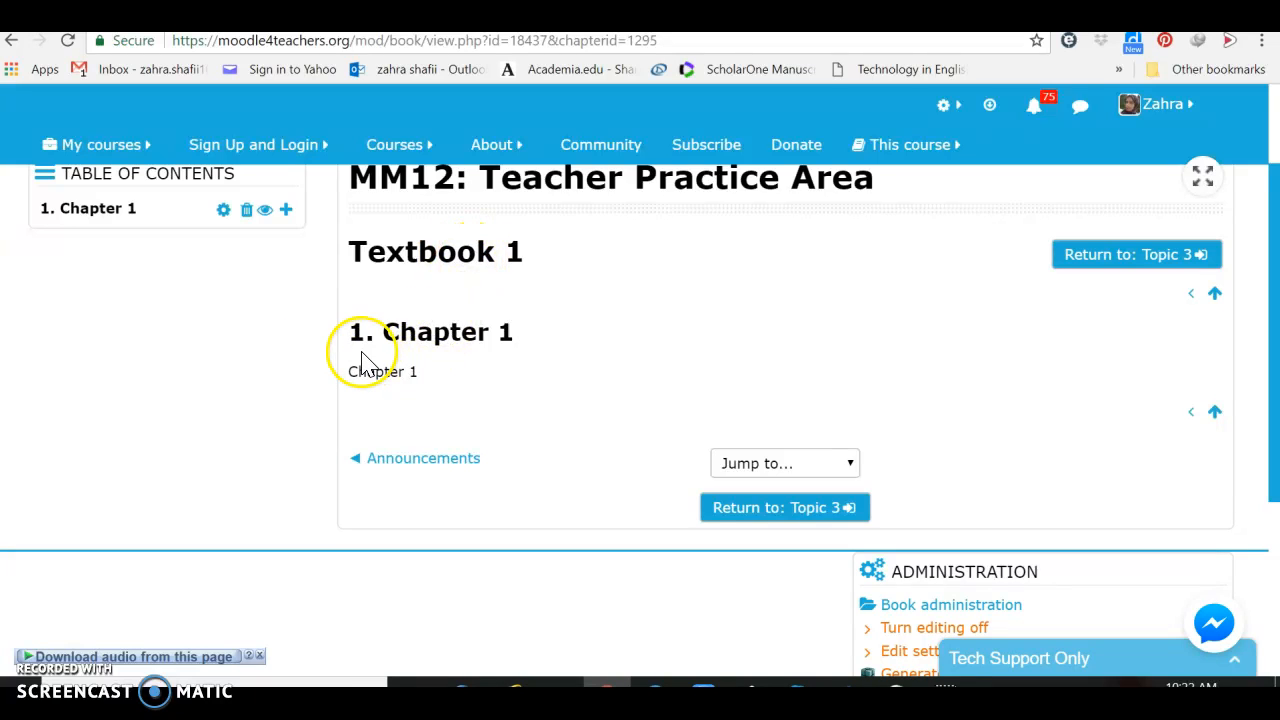
pyautogui.scroll(1, 70, 198)
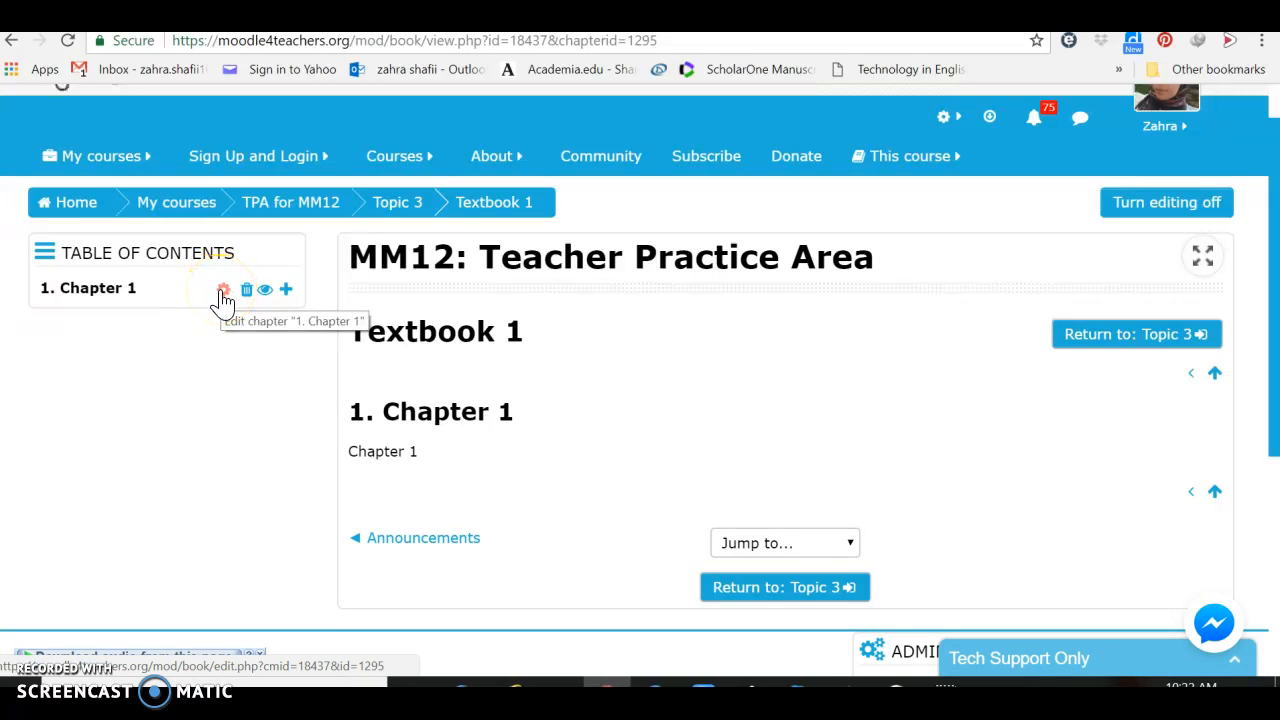
pyautogui.click(223, 292)
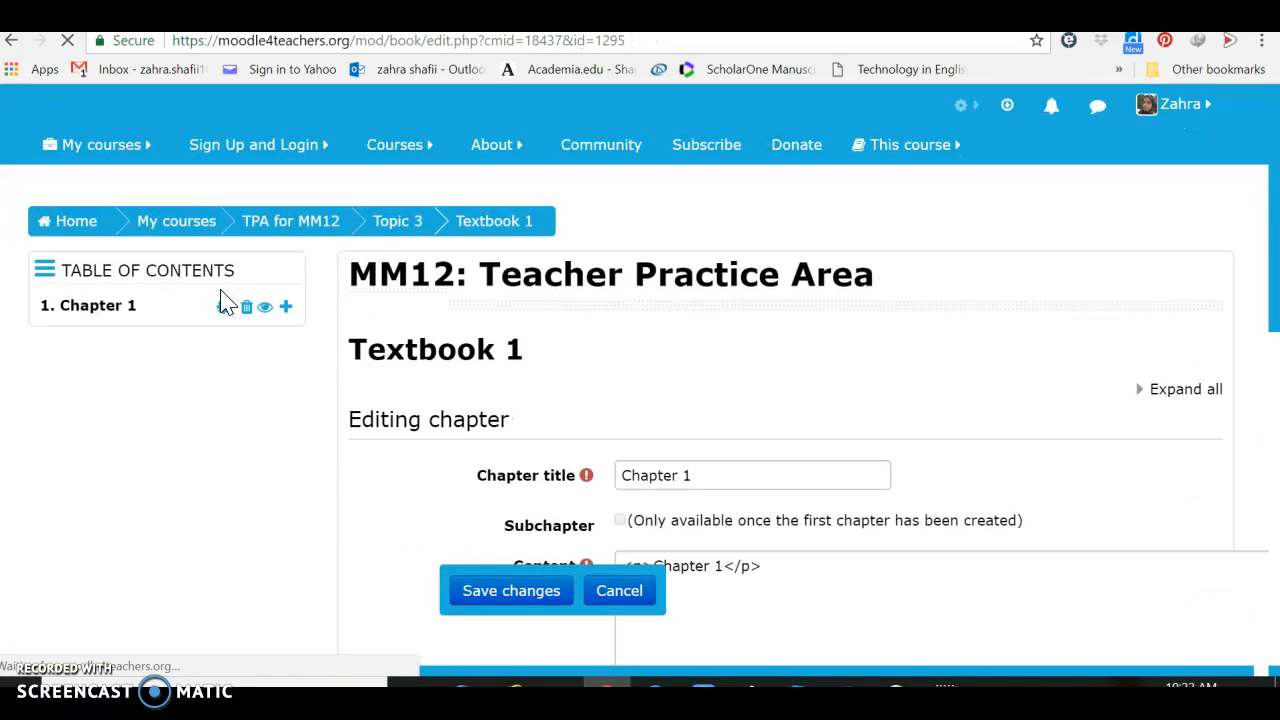
pyautogui.scroll(-3, 241, 490)
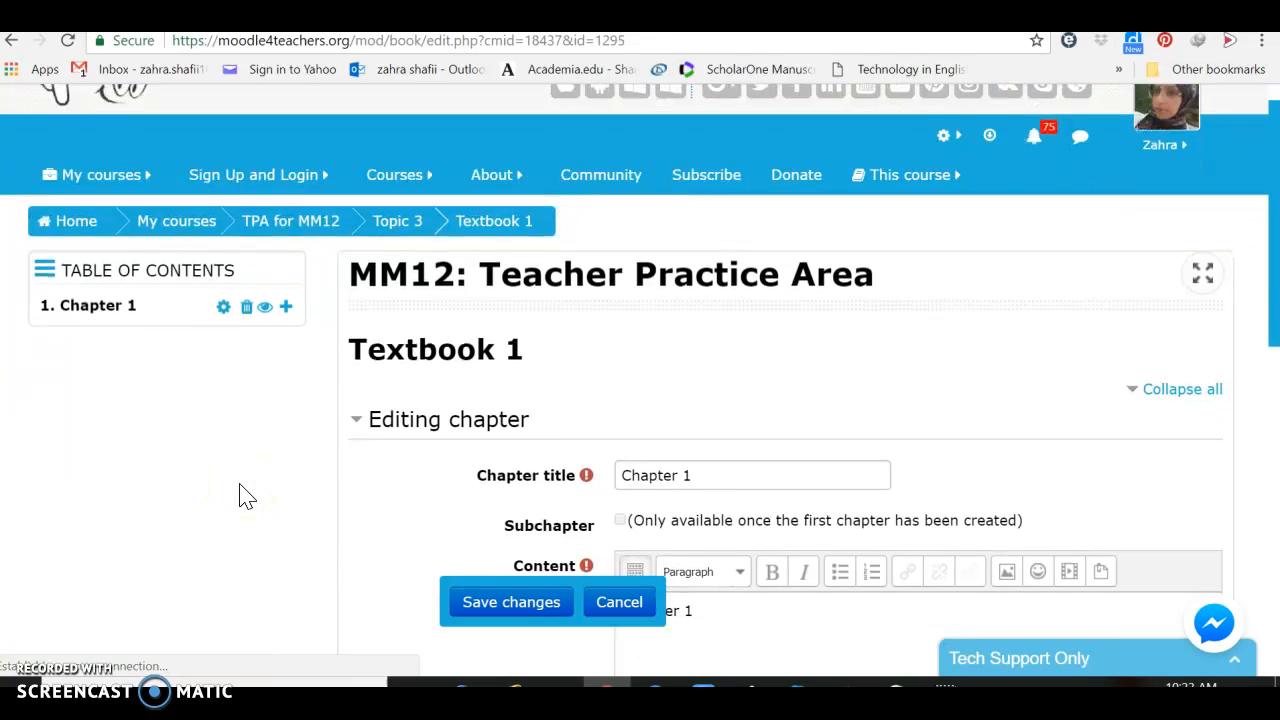
pyautogui.scroll(-2, 247, 497)
pyautogui.scroll(1, 247, 497)
pyautogui.scroll(4, 247, 497)
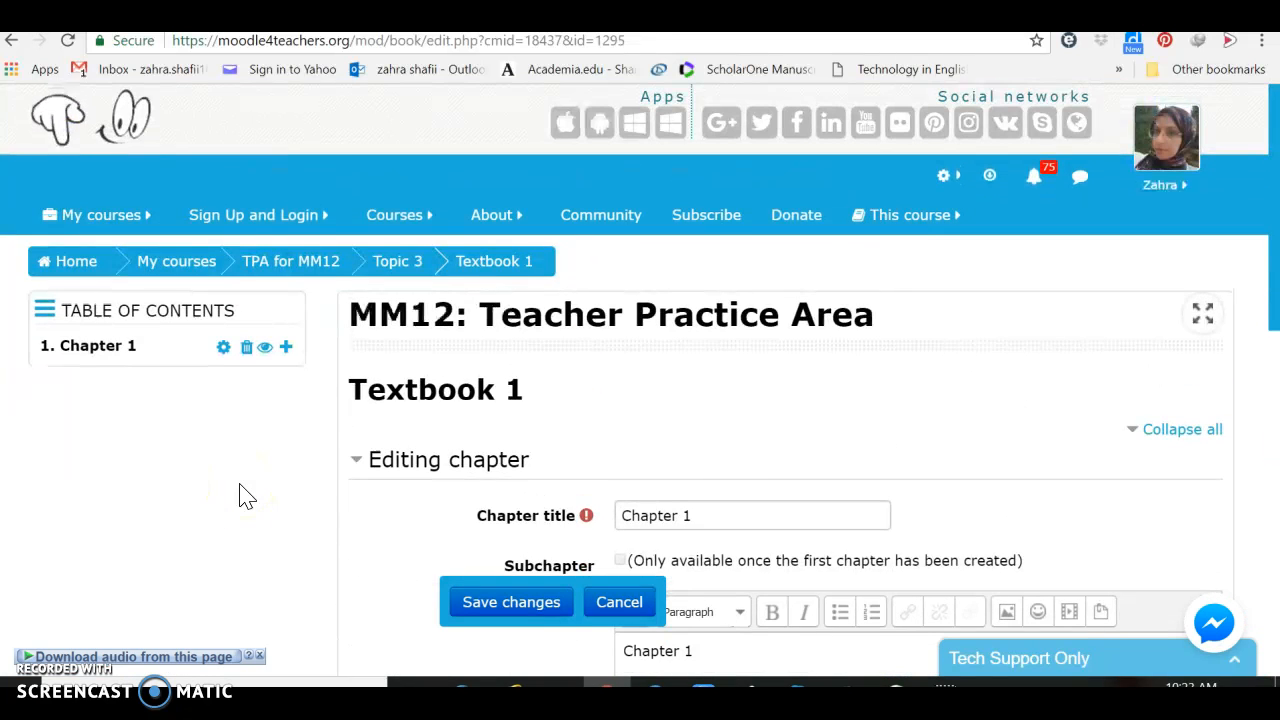
# - Add a new chapter after Chapter 1 with the title "Chapter 2" and the content "Chapter 2", and save it
pyautogui.click(285, 350)
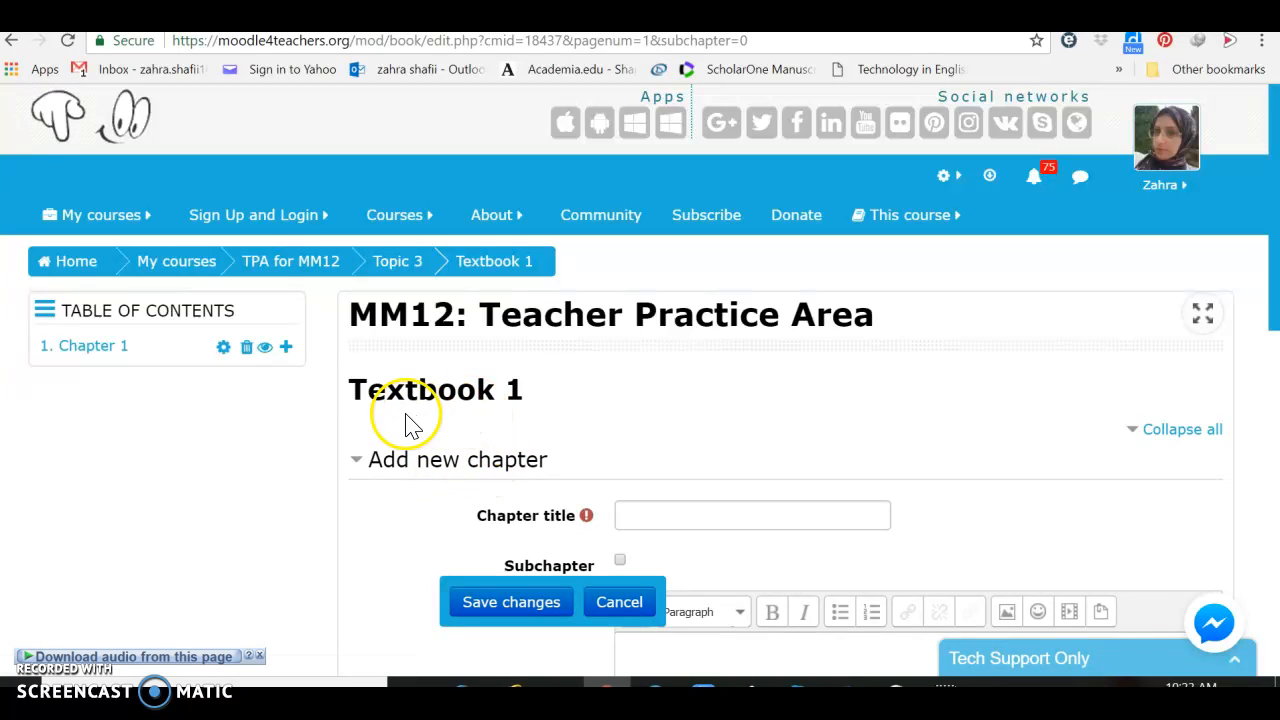
pyautogui.click(665, 517)
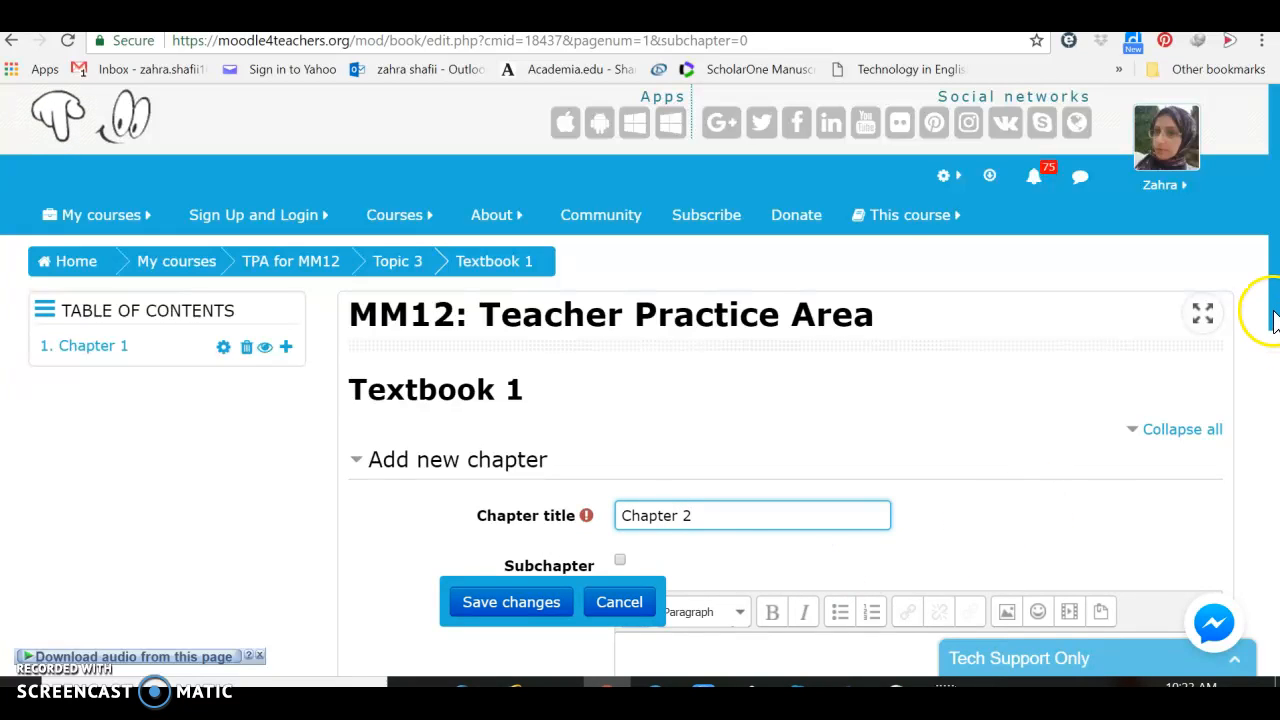
pyautogui.moveTo(1273, 314); pyautogui.dragTo(1273, 445)
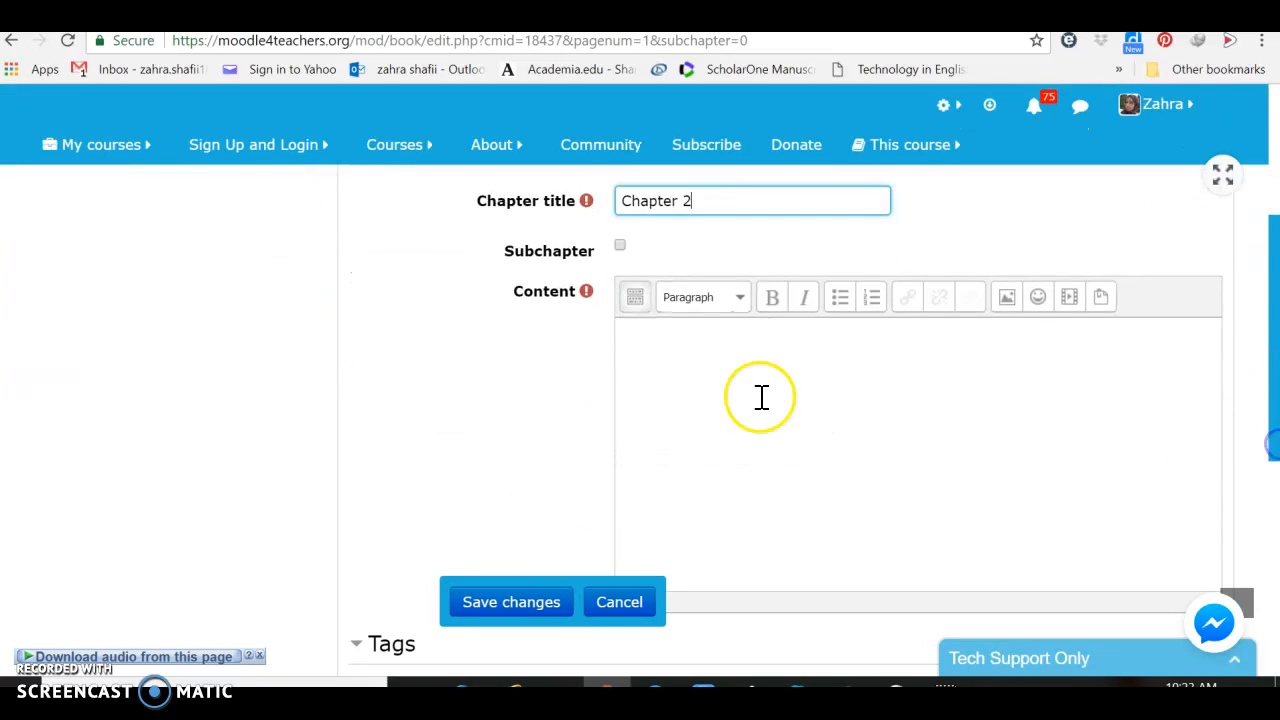
pyautogui.click(722, 375)
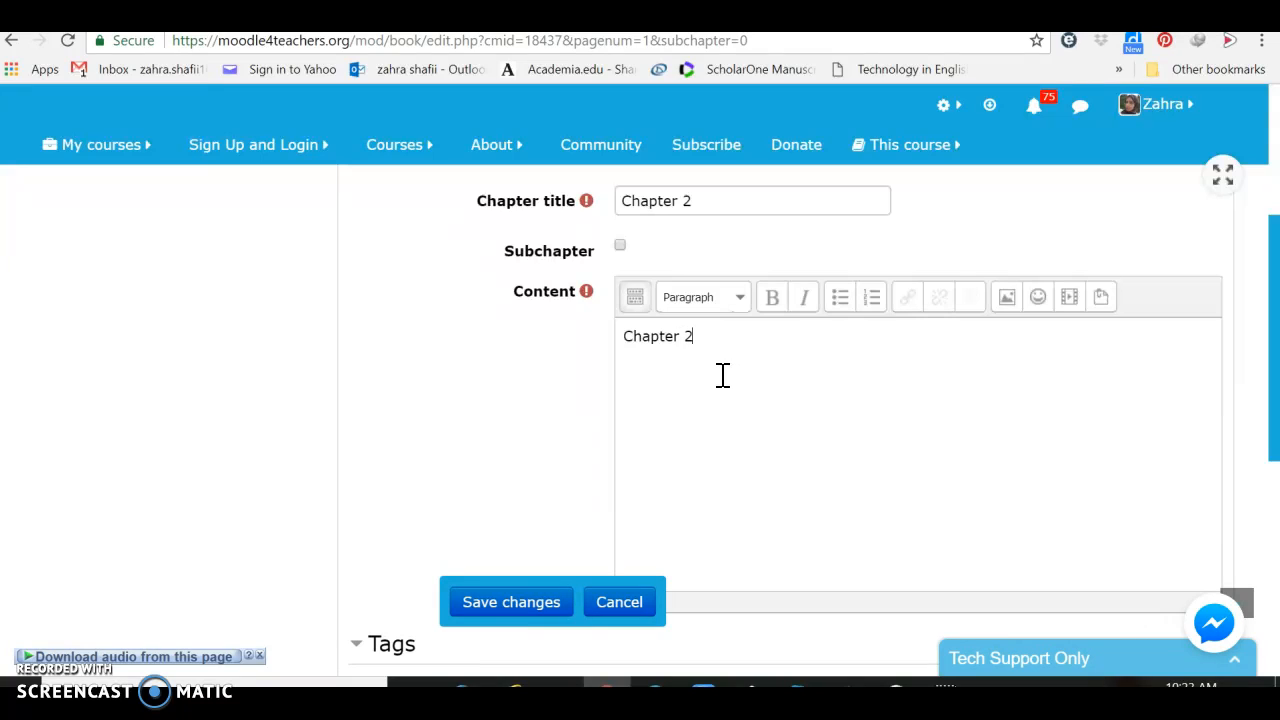
pyautogui.click(529, 607)
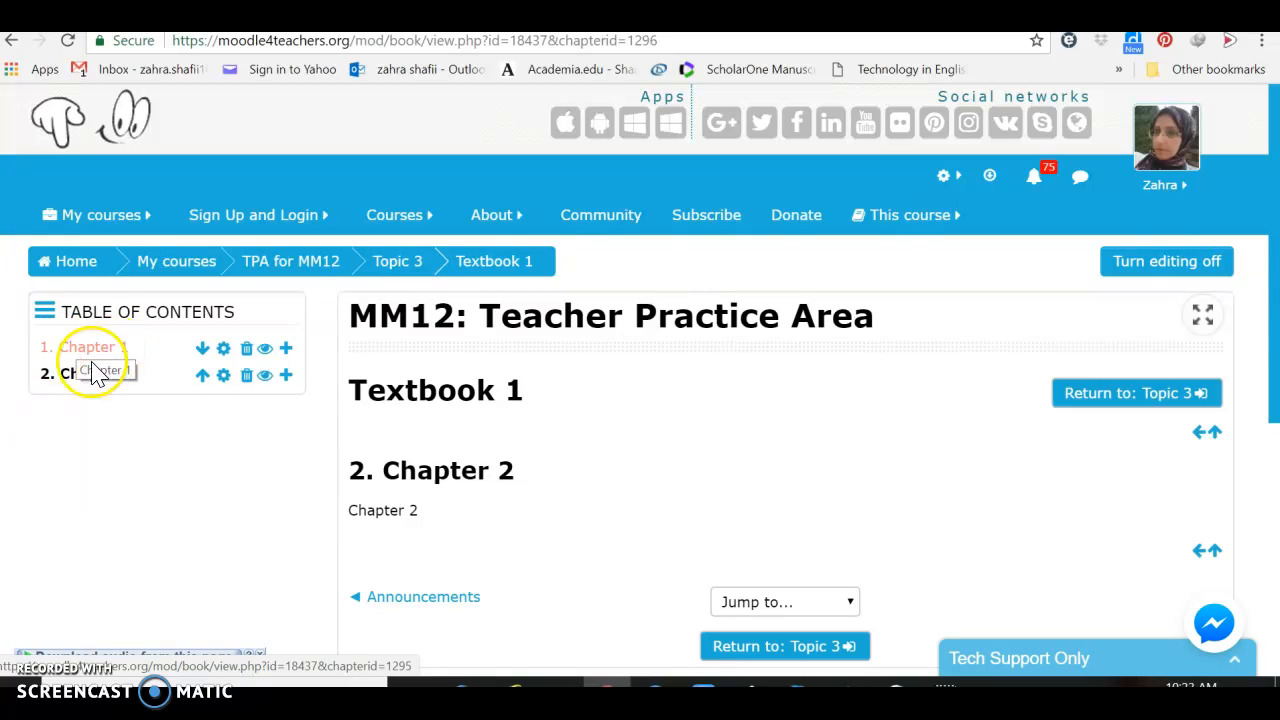
# - Move Chapter 1 below Chapter 2 in the table of contents and move it back to first place
pyautogui.click(202, 352)
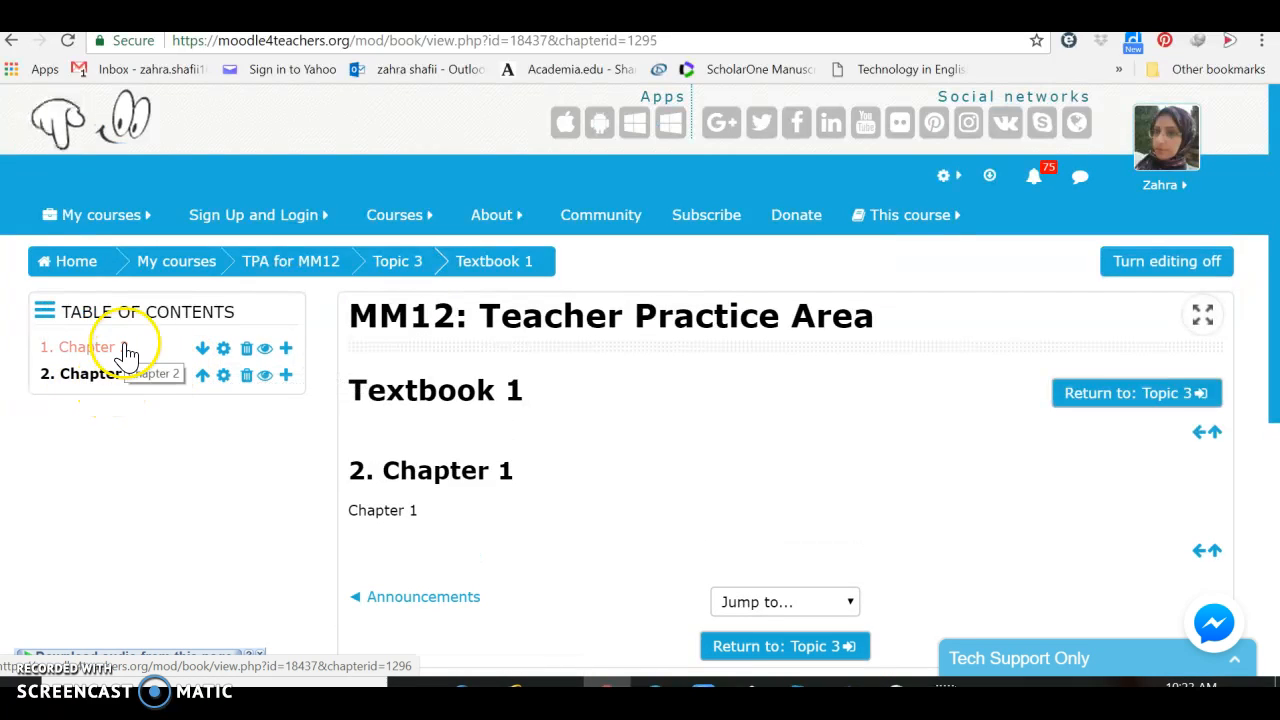
pyautogui.click(204, 386)
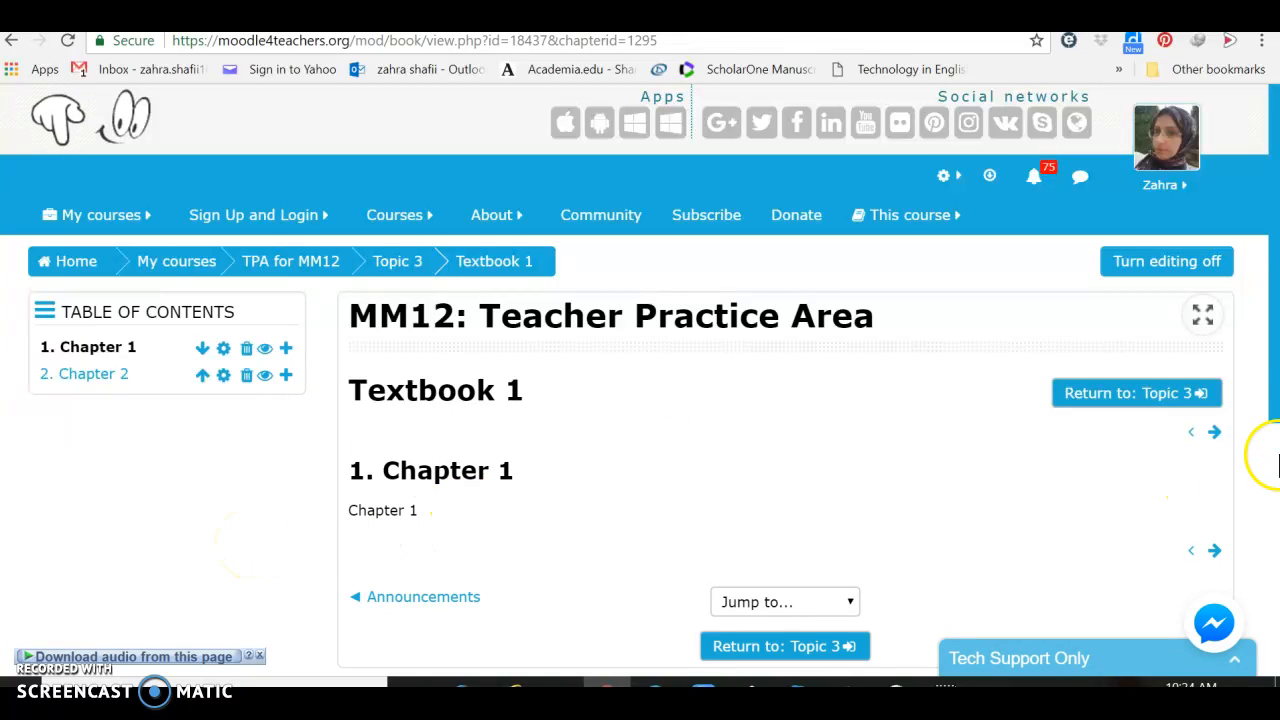
pyautogui.moveTo(1273, 410); pyautogui.dragTo(1275, 538)
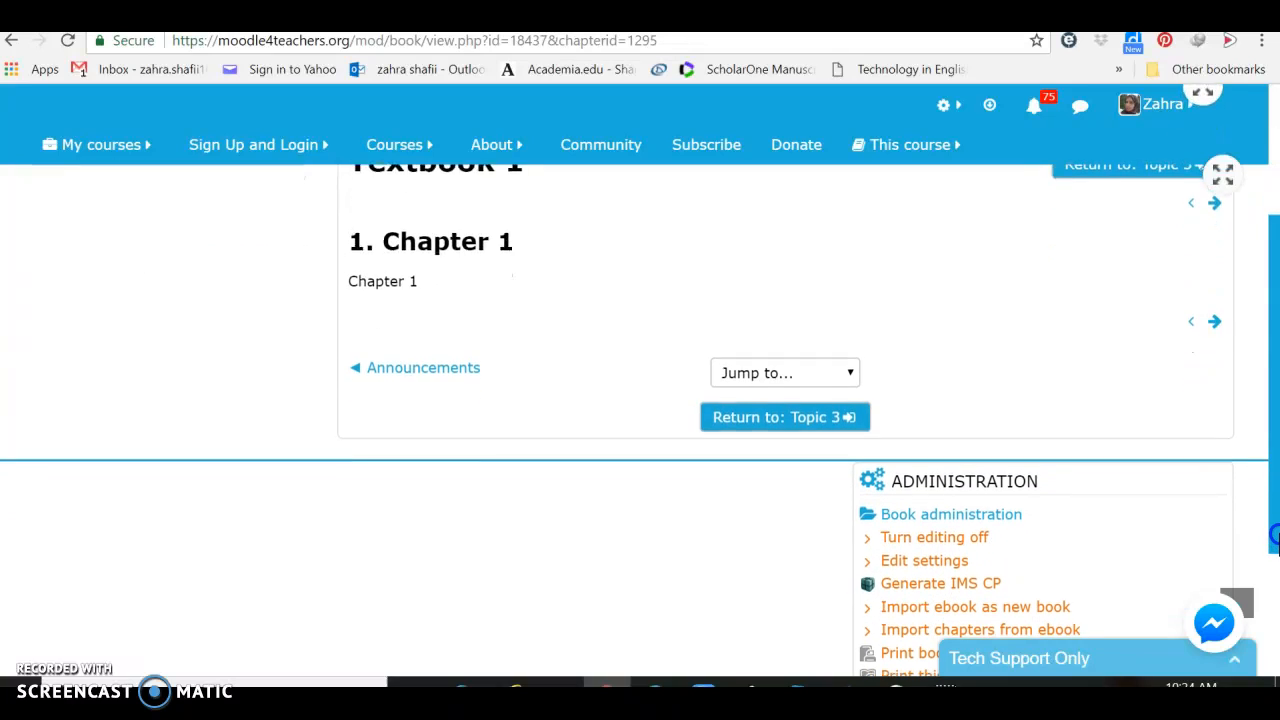